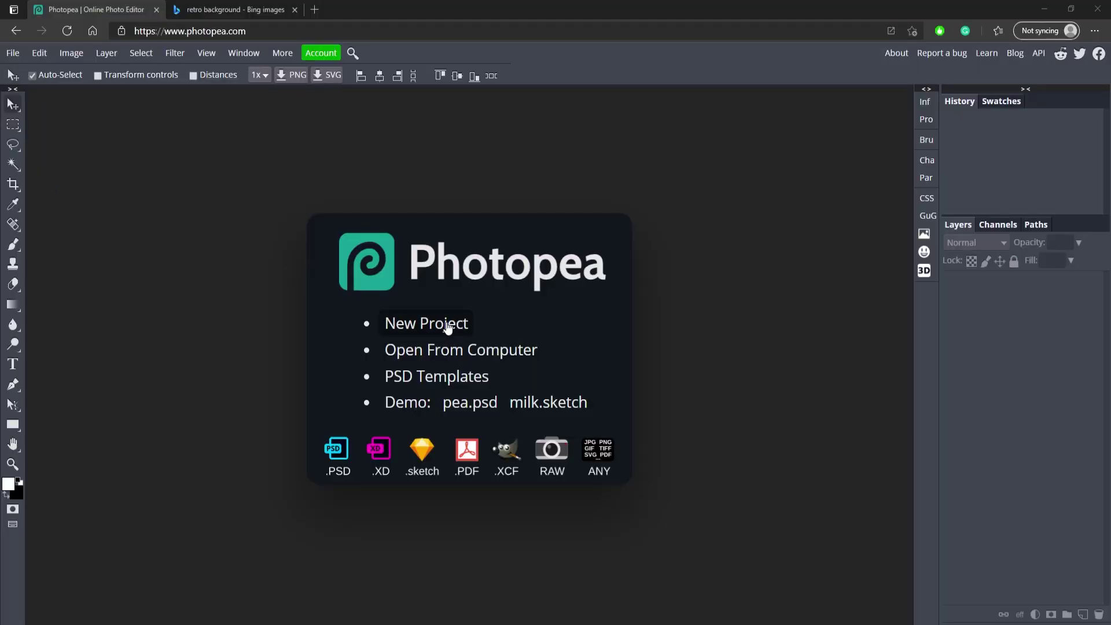
Step: Create a new blank 2560 × 423 px project
left_click(451, 324)
key("Tab")
type("2560")
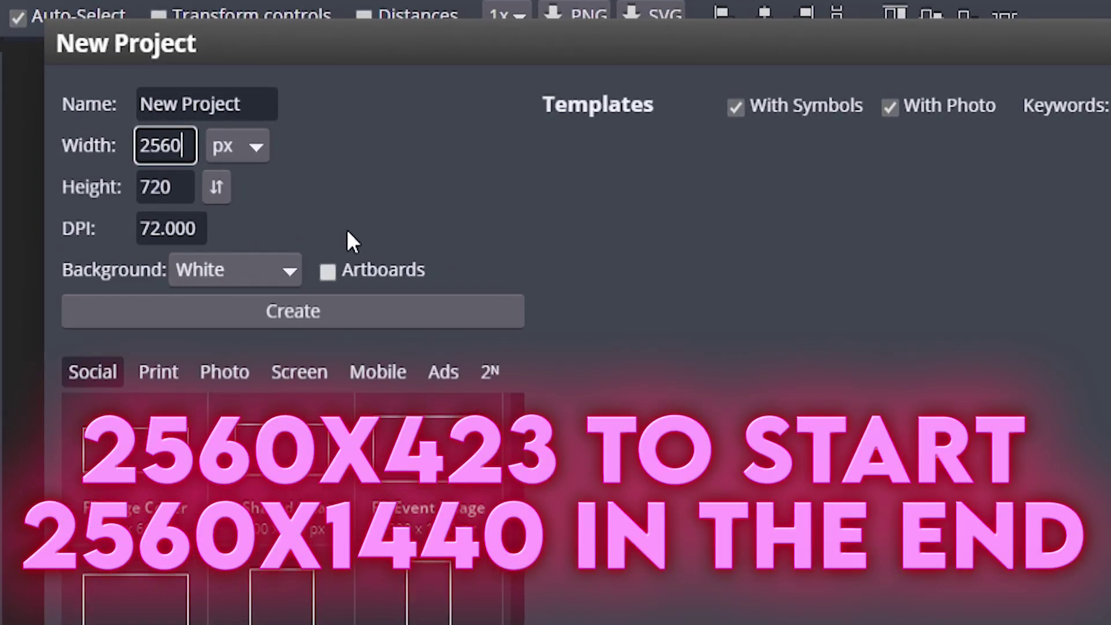
key("Tab")
type("423")
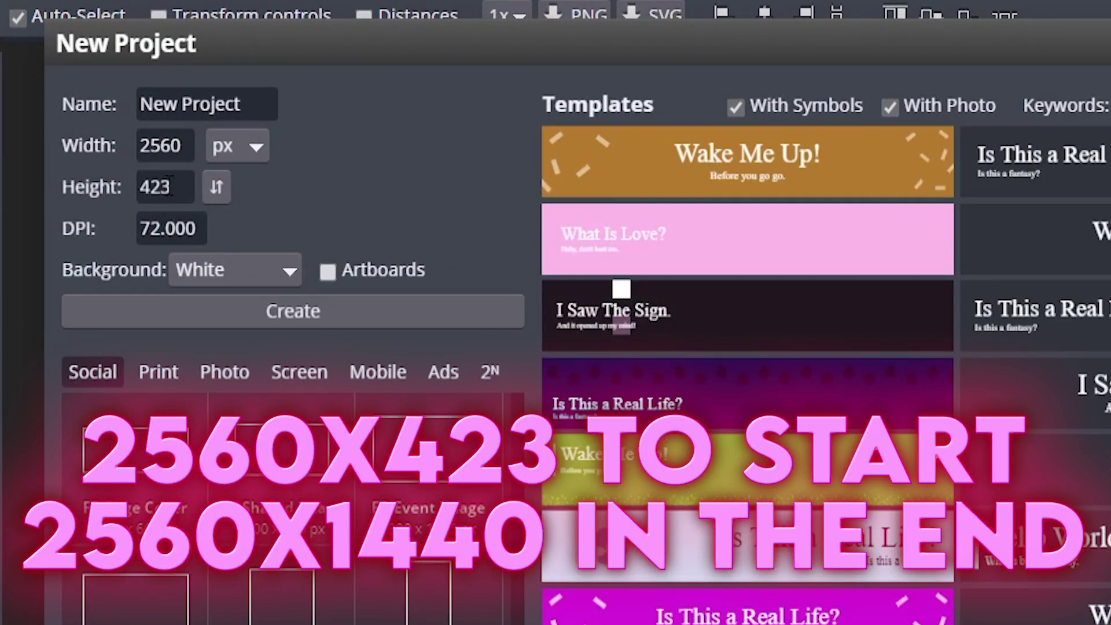
left_click(308, 177)
left_click(177, 145)
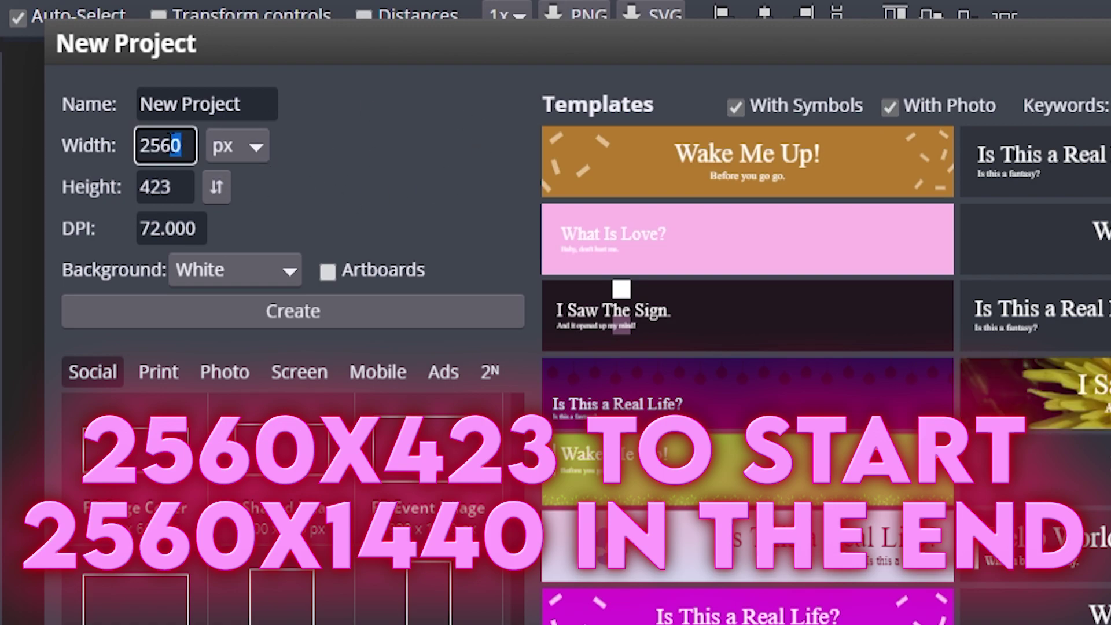
left_click(152, 186)
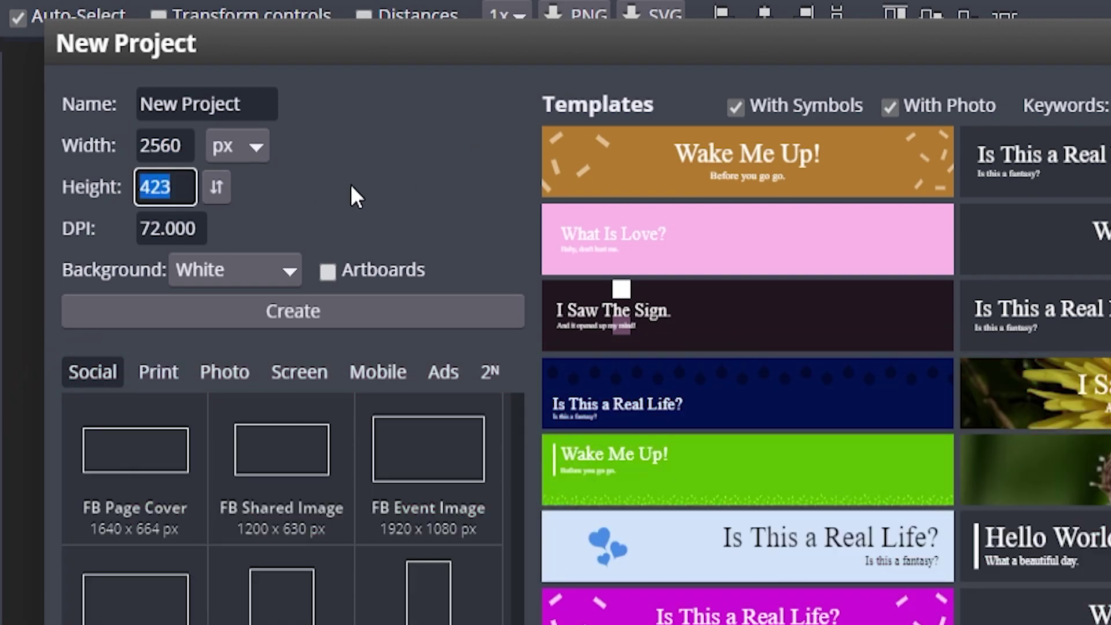
left_click(436, 182)
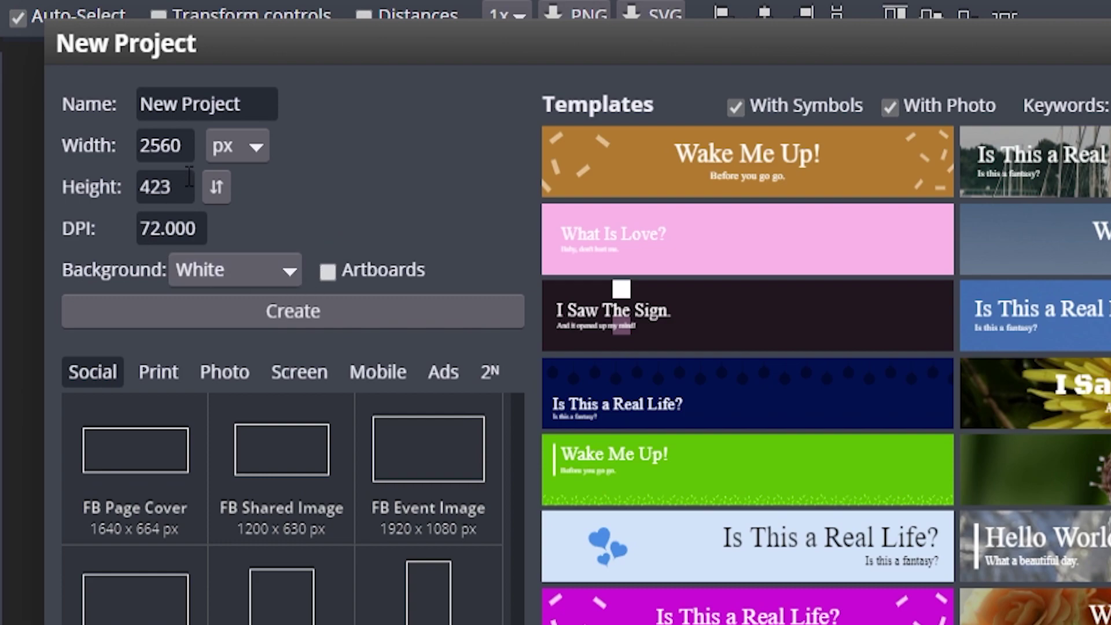
left_click(262, 304)
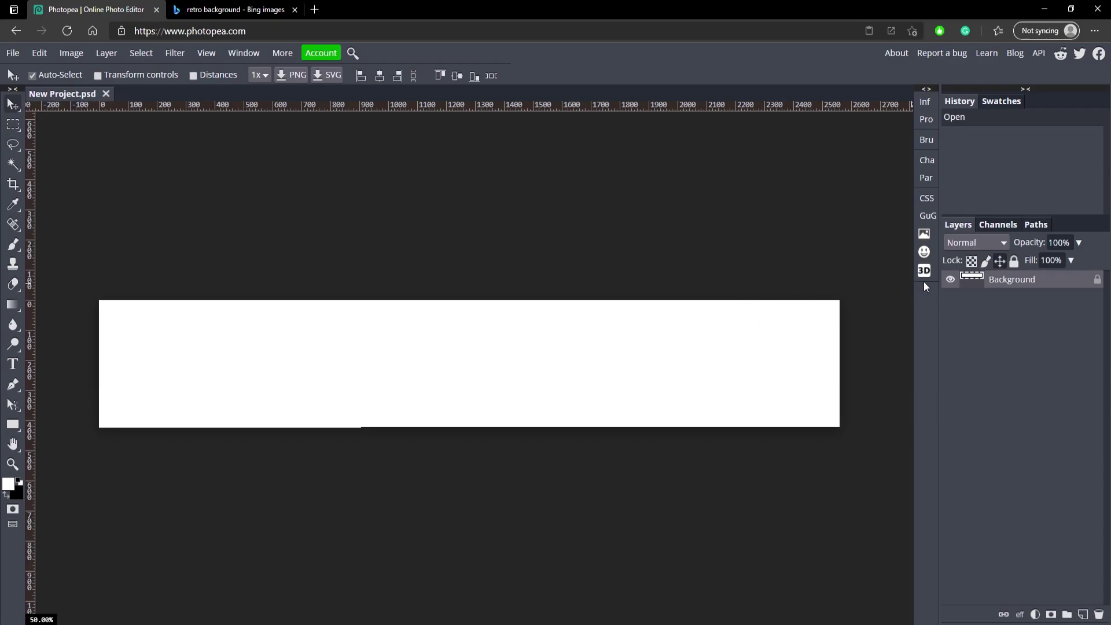
Step: Copy the retro grid background image from the browser search results
left_click(237, 9)
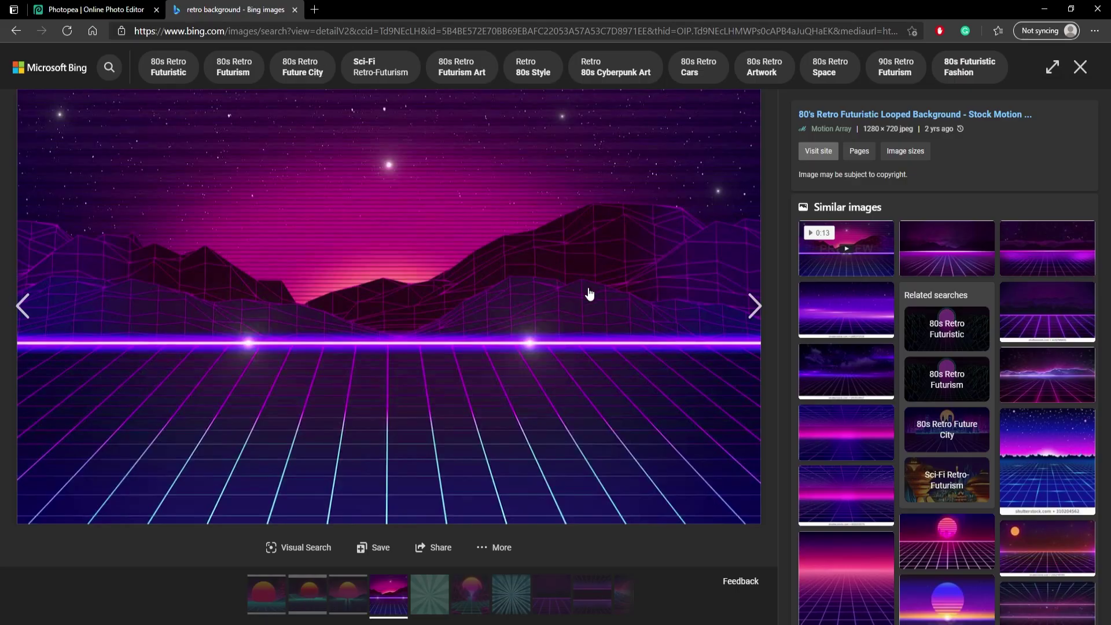
right_click(307, 232)
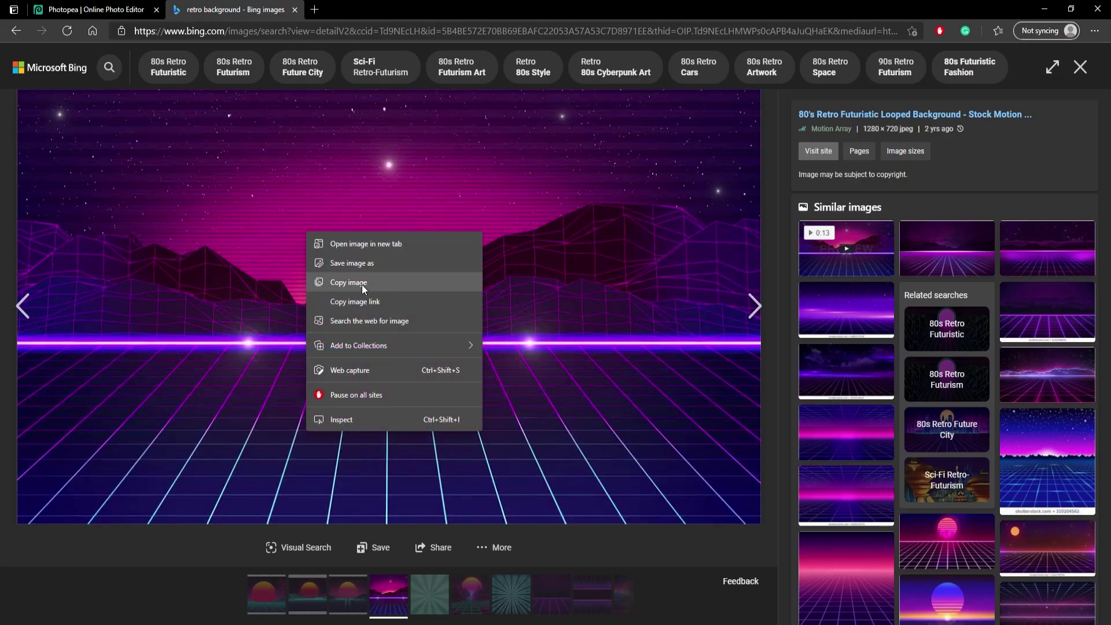
left_click(362, 283)
Step: Paste the retro grid image, scale it to about 200% across the banner, and lower it to show the mountains
key("ctrl+1")
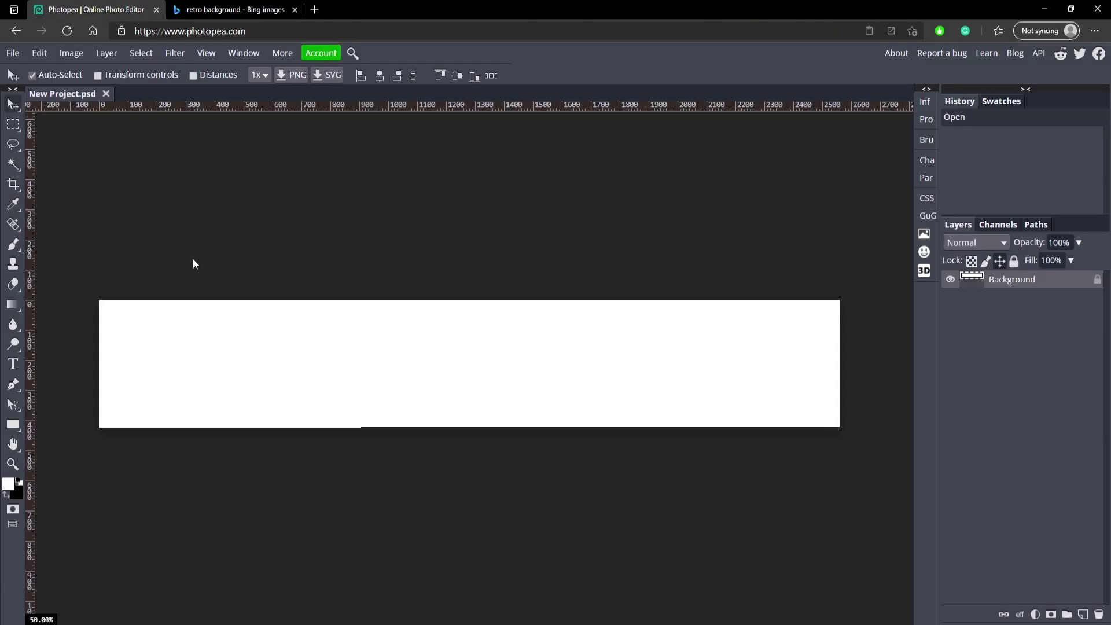
key("ctrl+v")
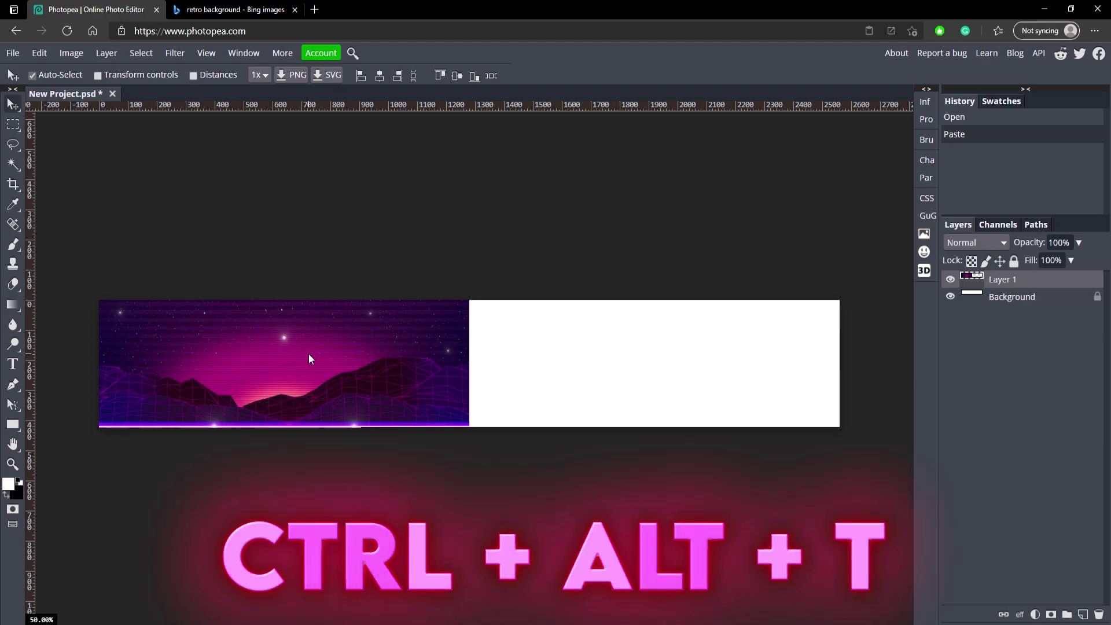
key("ctrl+alt+t")
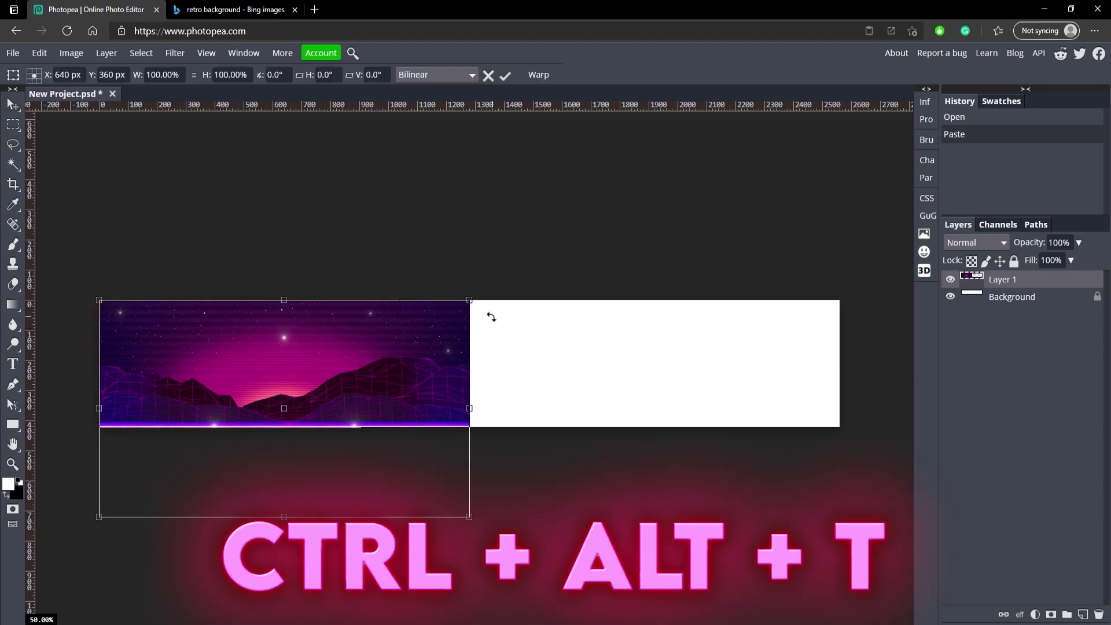
left_click_drag(467, 299, 681, 219)
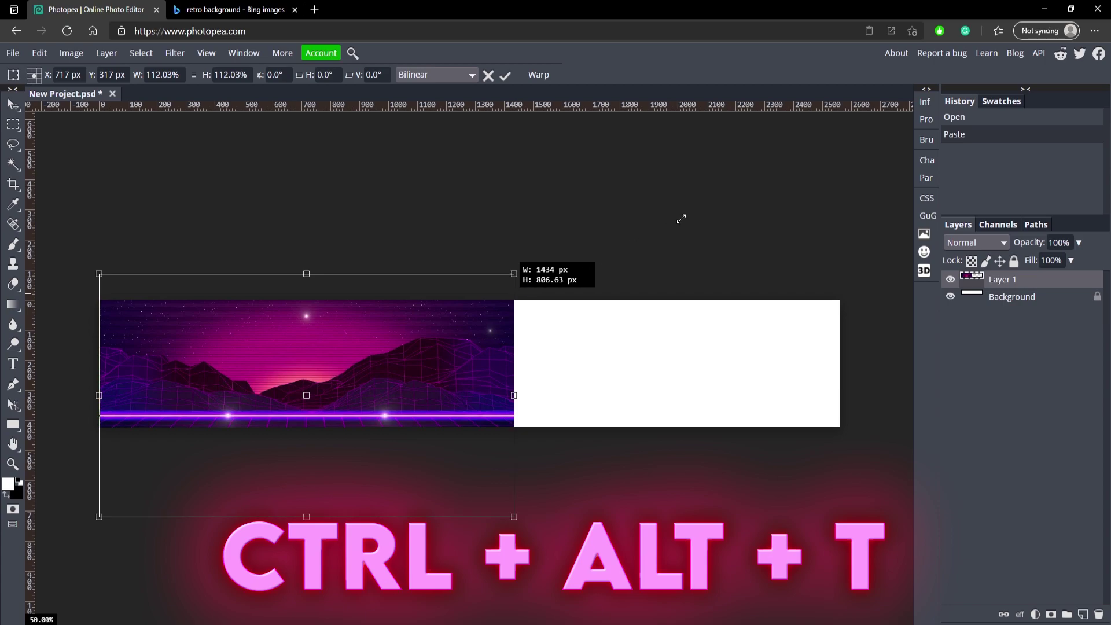
left_click_drag(773, 160, 840, 111)
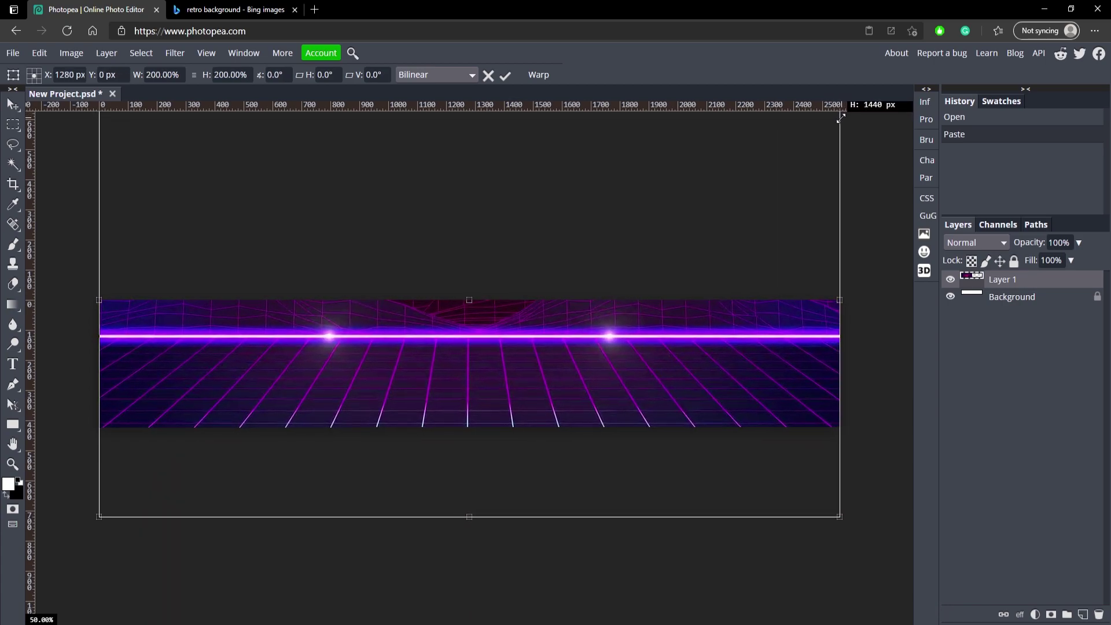
left_click_drag(642, 317, 647, 388)
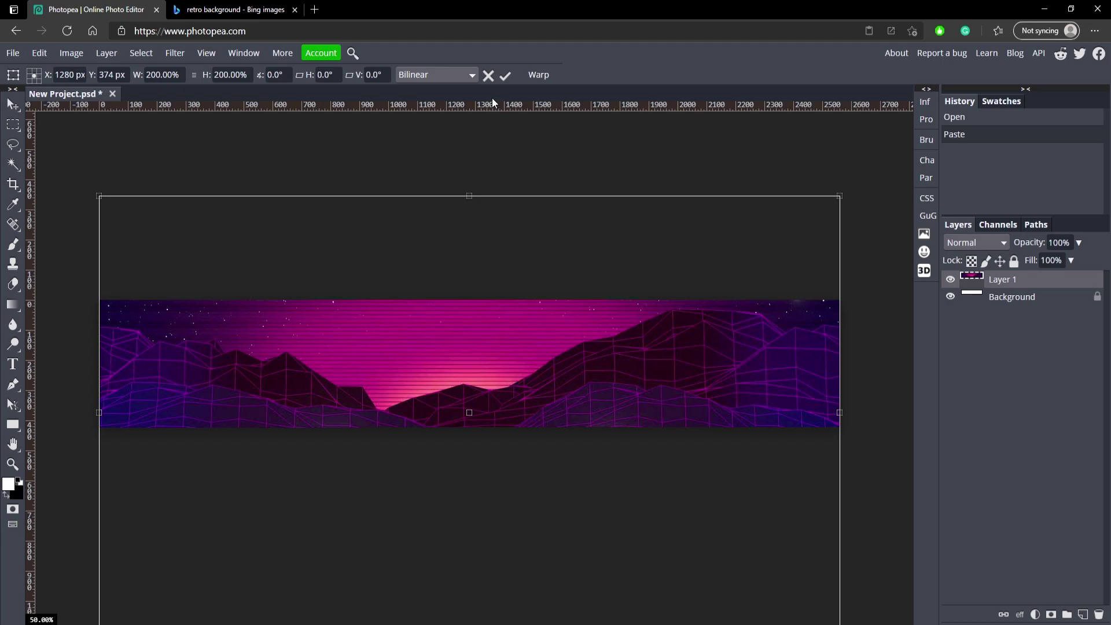
left_click(505, 76)
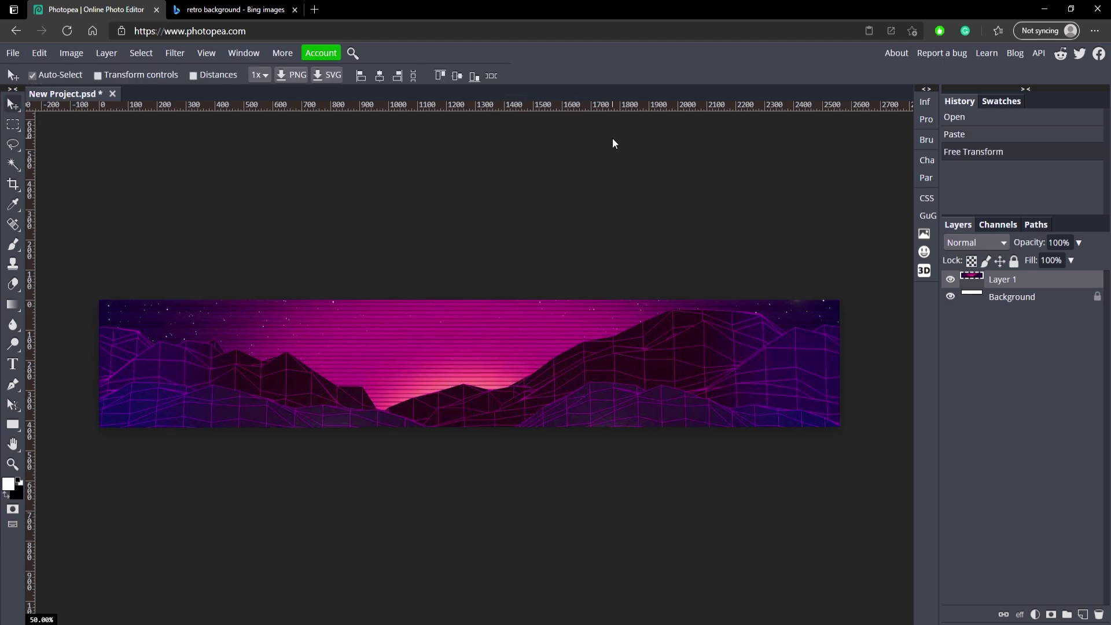
Step: Add a text layer reading YOURNAME at 200 px font size
left_click(13, 363)
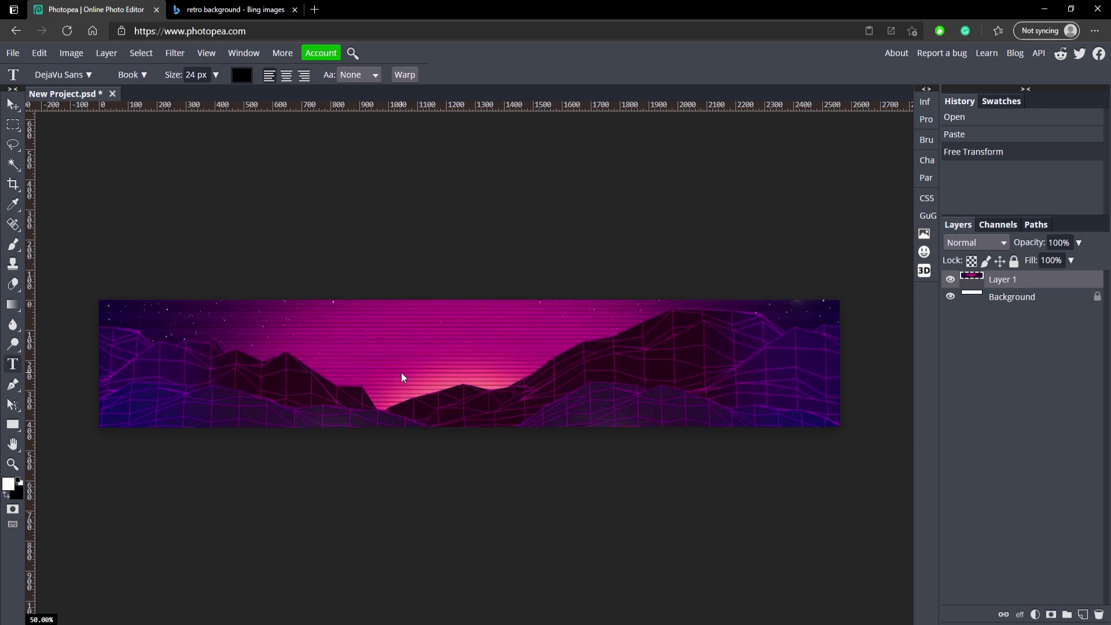
left_click(367, 371)
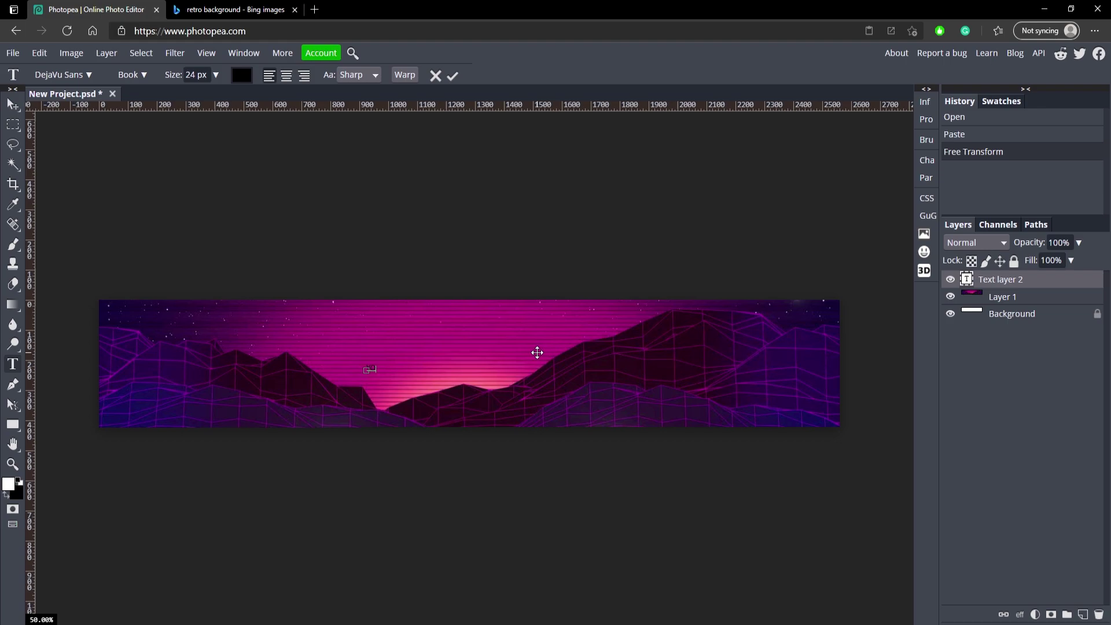
type("YOURNAME")
key("ctrl+a")
left_click(215, 74)
left_click(216, 95)
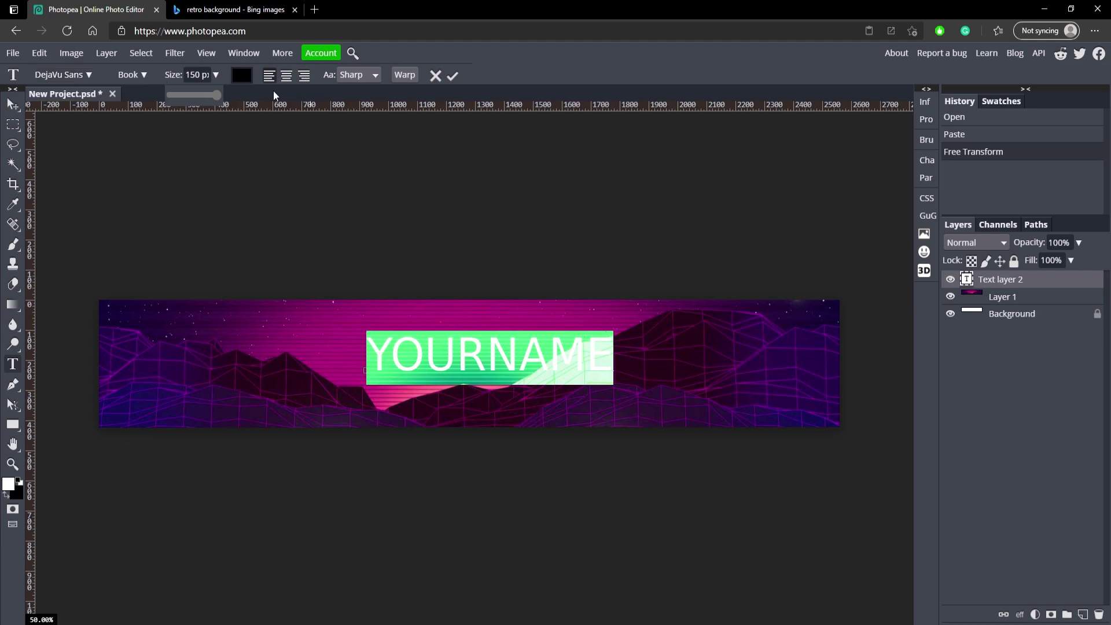
left_click_drag(200, 75, 175, 74)
type("200")
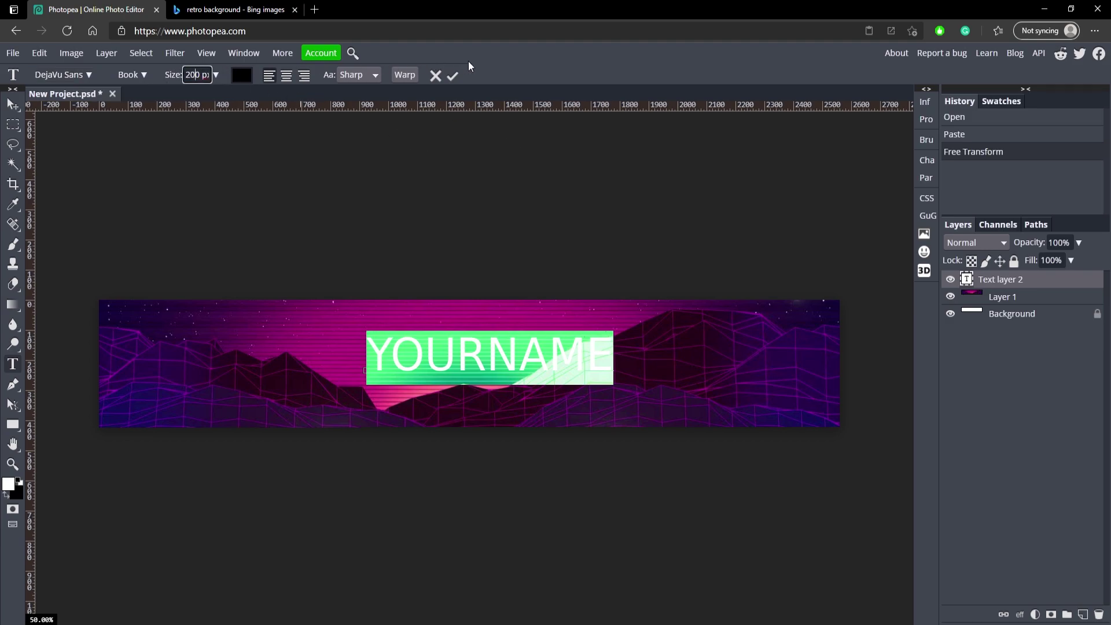
key("Return")
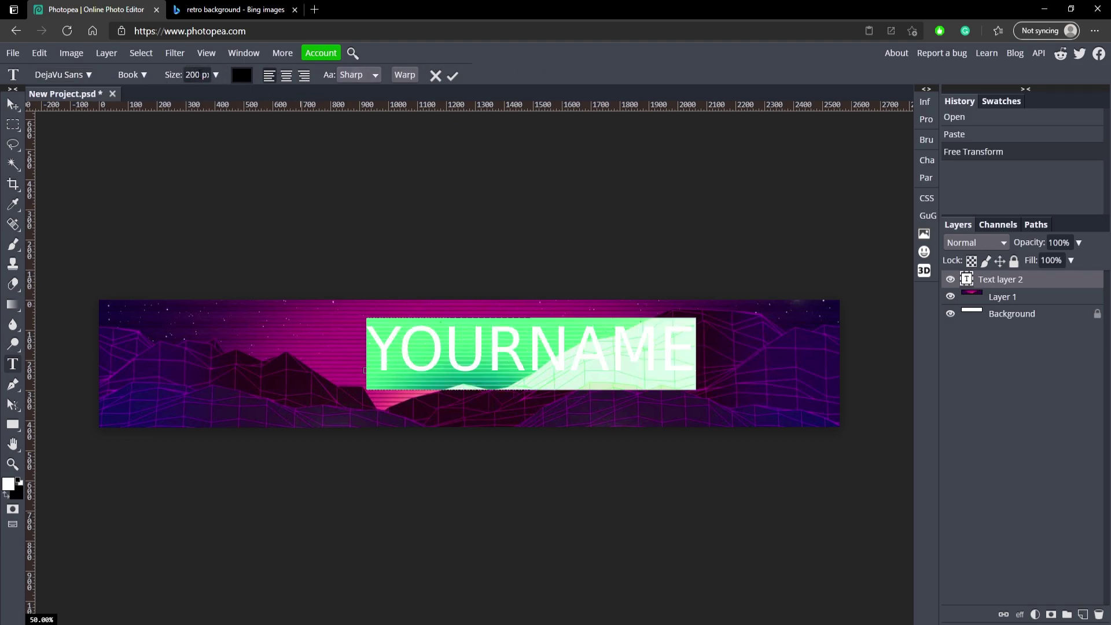
Step: Switch the text font to Commando, commit it, and move it toward the banner centre
left_click(65, 74)
left_click(80, 130)
left_click(128, 201)
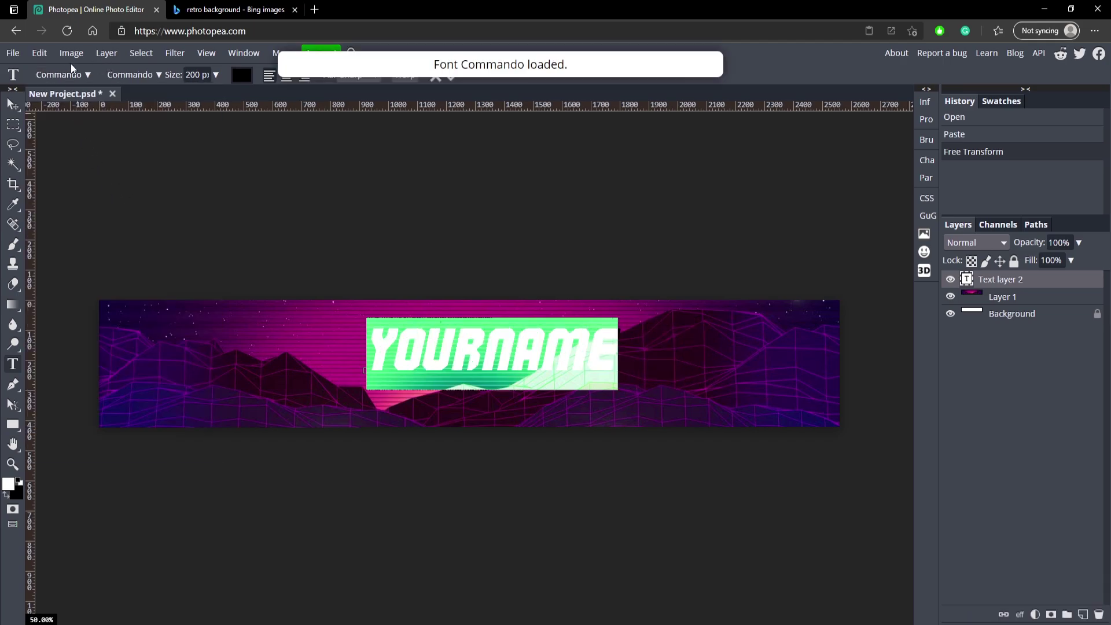
left_click(451, 75)
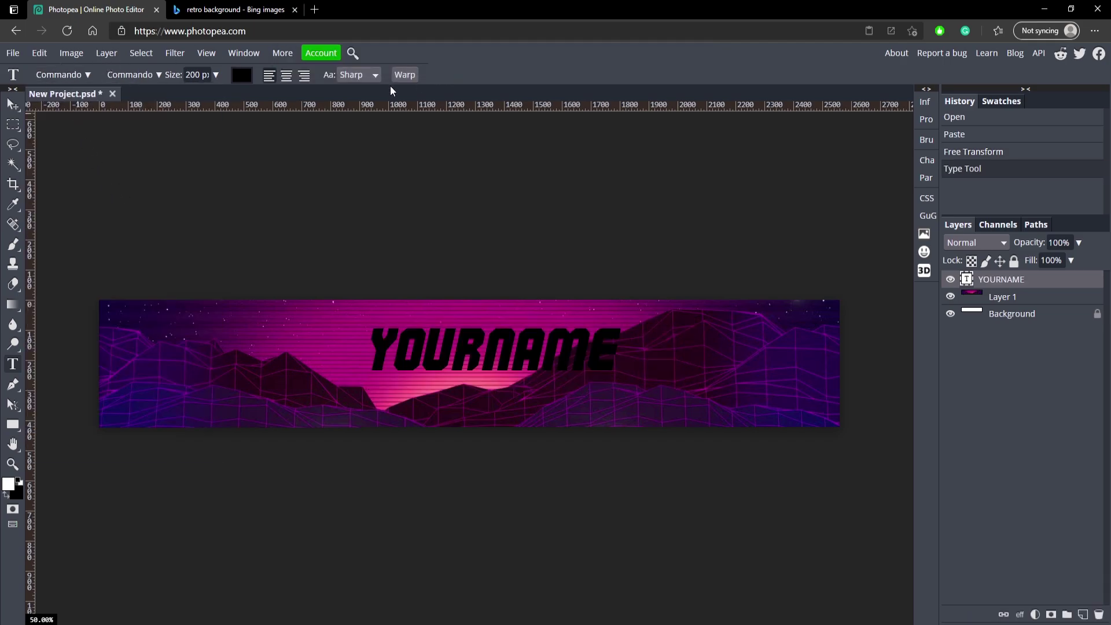
left_click(12, 105)
left_click_drag(501, 357, 496, 376)
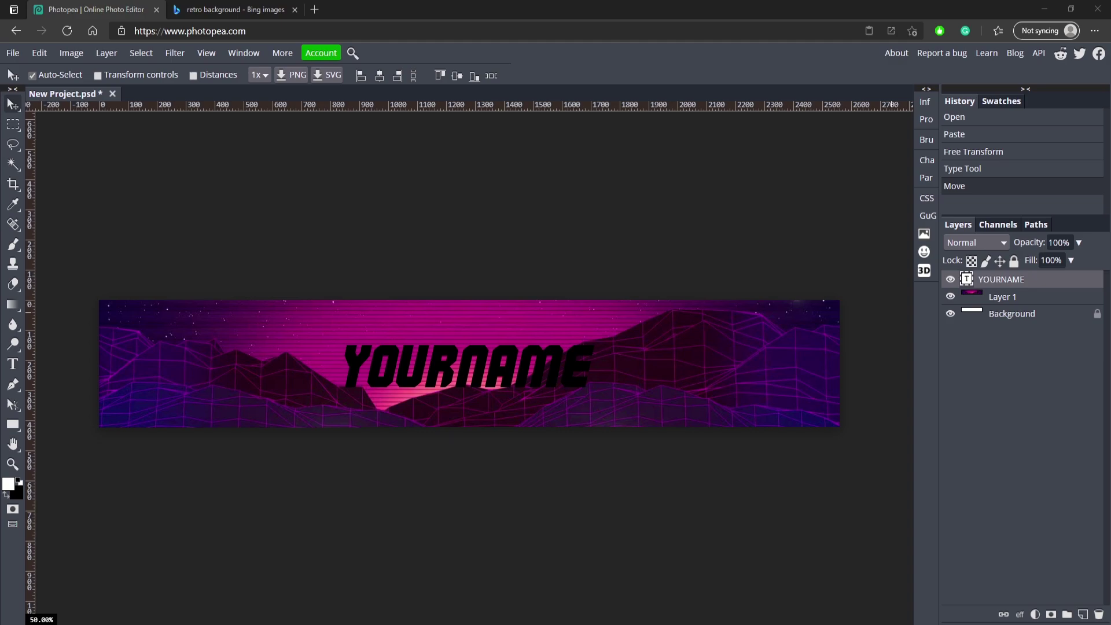
Step: Add an 11 px outside stroke in dark navy to the YOURNAME text layer
double_click(1047, 279)
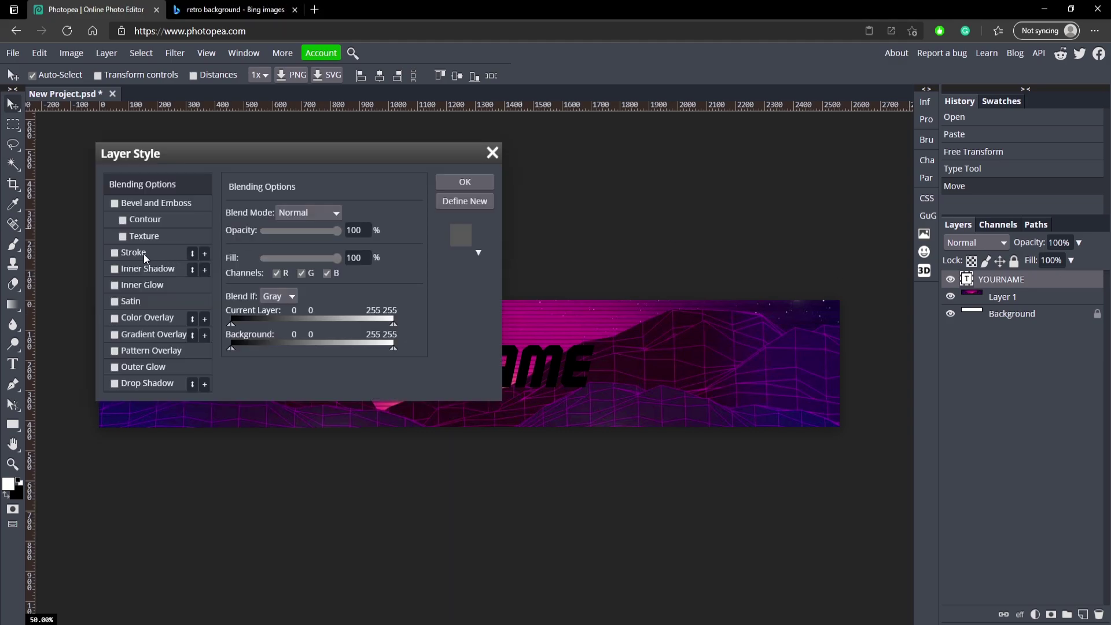
left_click(113, 253)
left_click(123, 255)
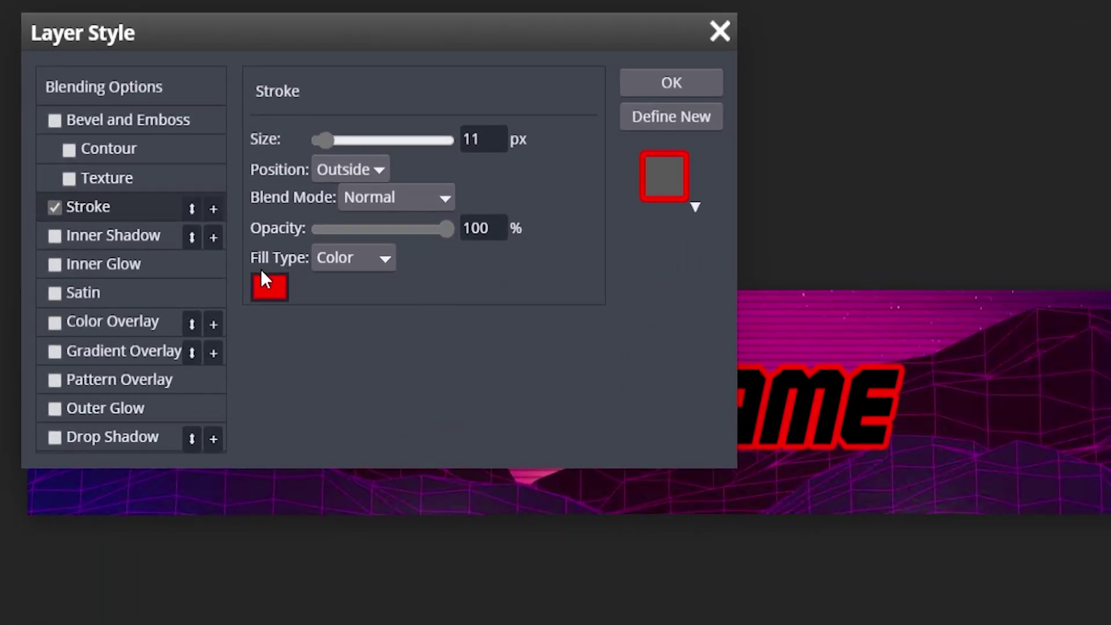
left_click(267, 283)
left_click(481, 352)
mouse_move(470, 345)
left_mouse_down()
mouse_move(519, 363)
mouse_move(550, 463)
left_mouse_up()
left_click(564, 516)
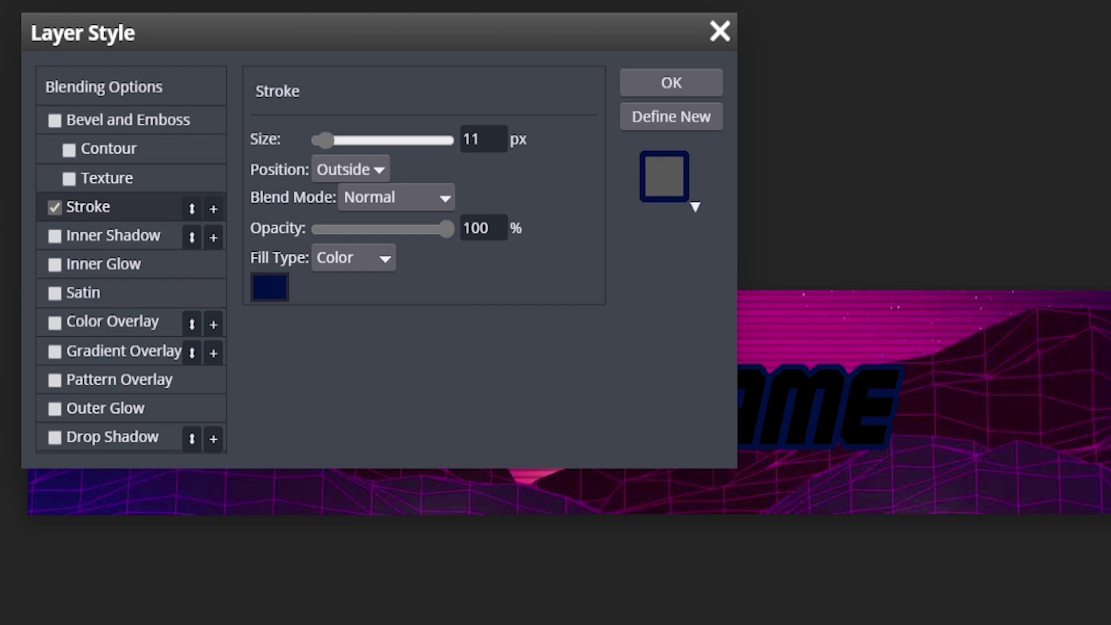
Step: Enable a white Inner Glow with Color Dodge blend mode
left_click(55, 264)
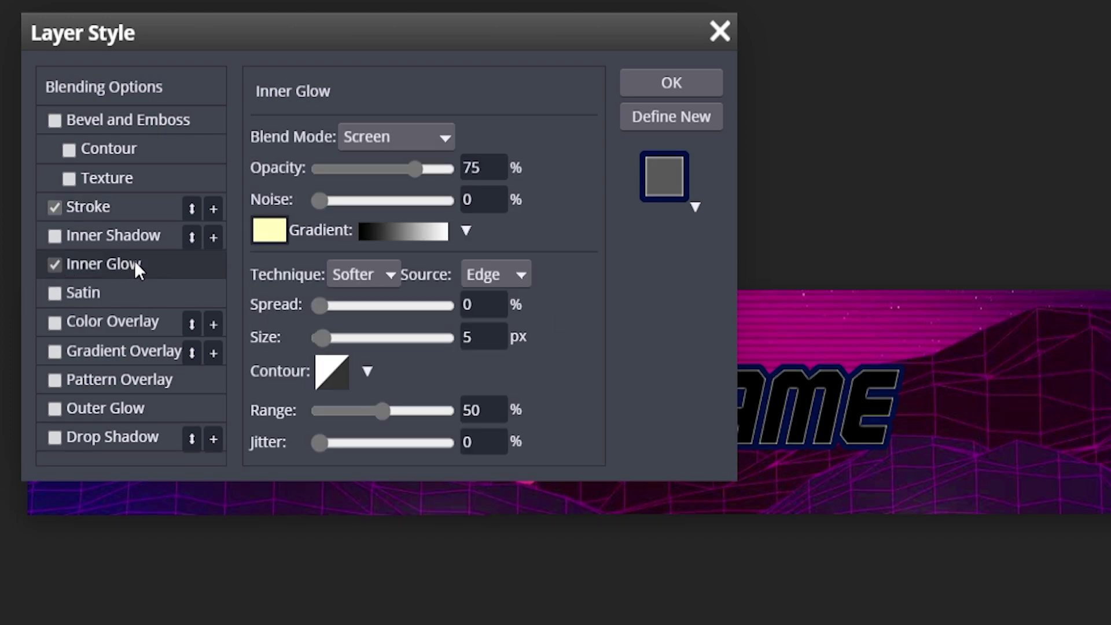
left_click(267, 232)
left_click(288, 287)
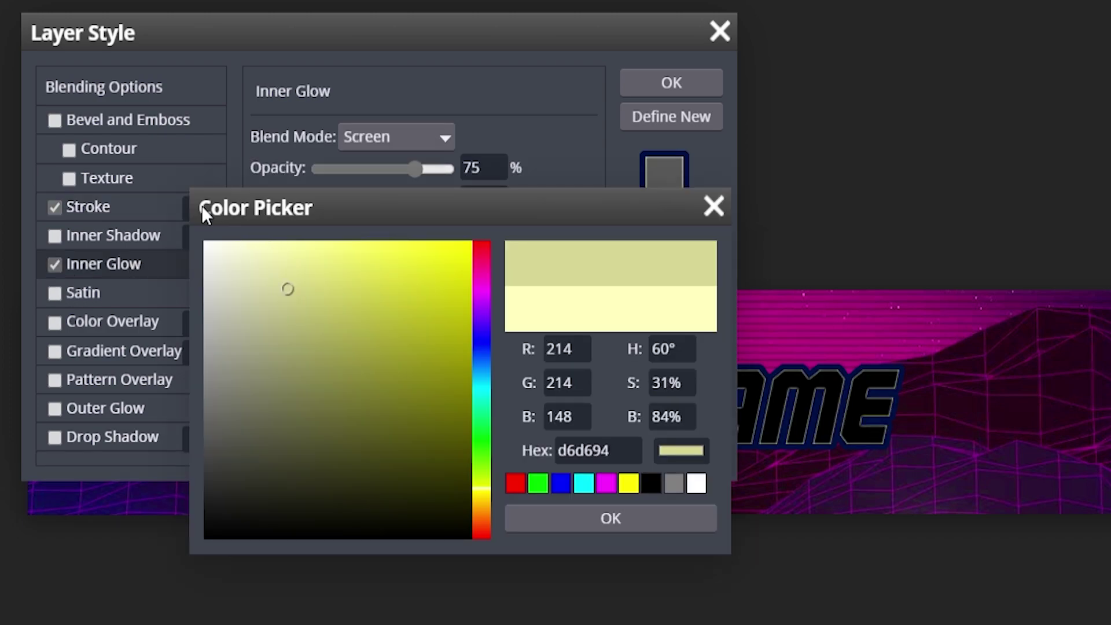
left_click(697, 483)
left_click(630, 532)
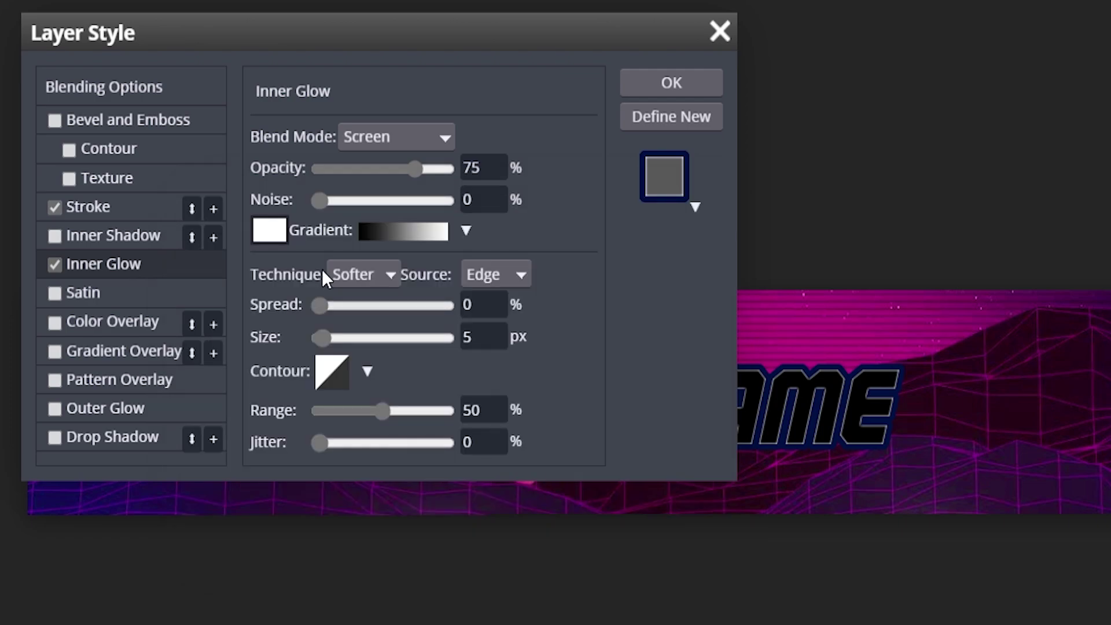
left_click(370, 135)
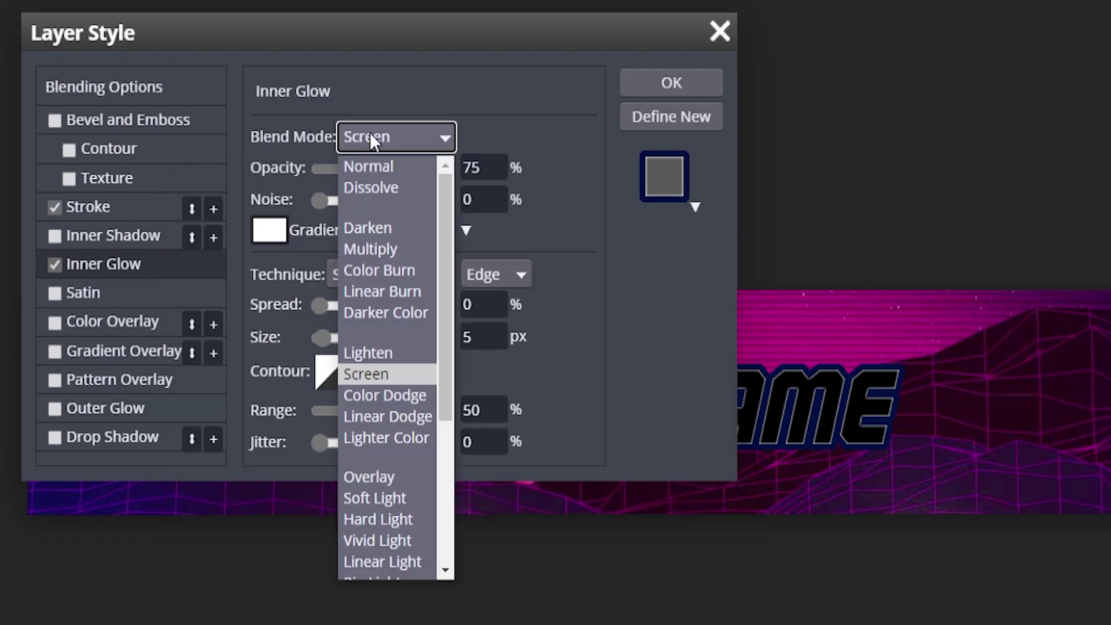
left_click(397, 394)
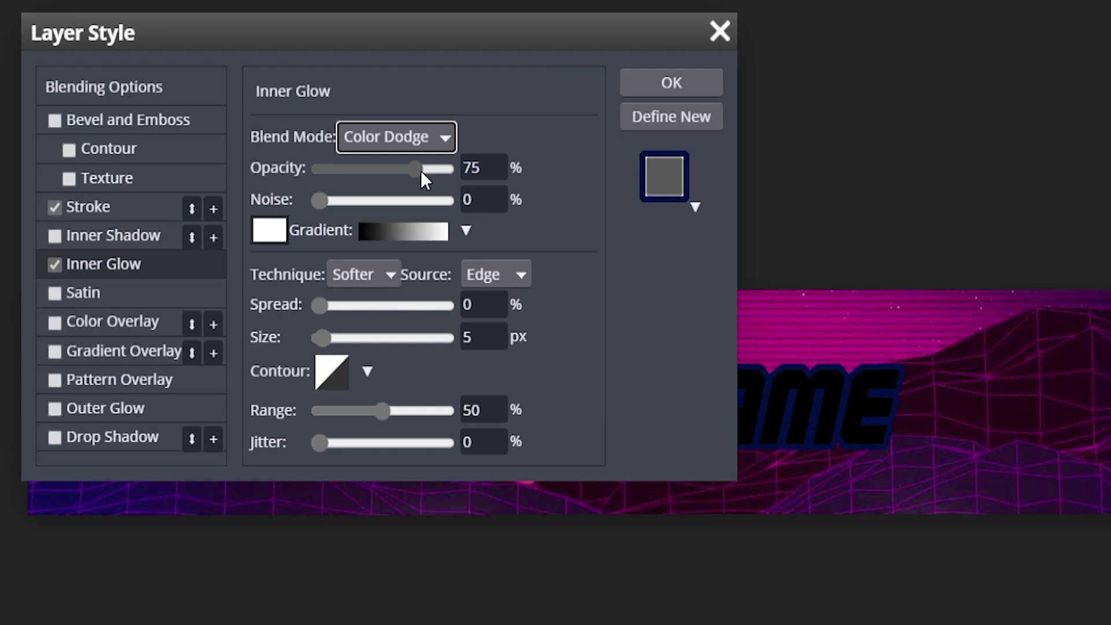
Step: Set the inner glow to 100 opacity, 8% spread, 10 px size, and enable Gradient Overlay
left_click_drag(421, 170, 468, 160)
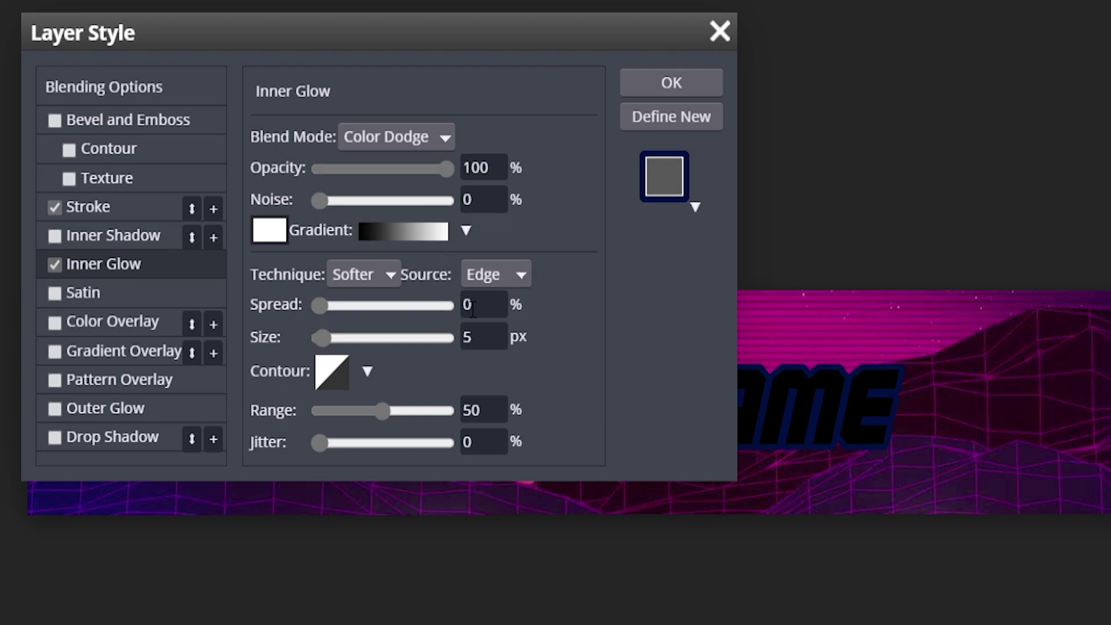
left_click(492, 307)
type("8")
key("Tab")
type("10")
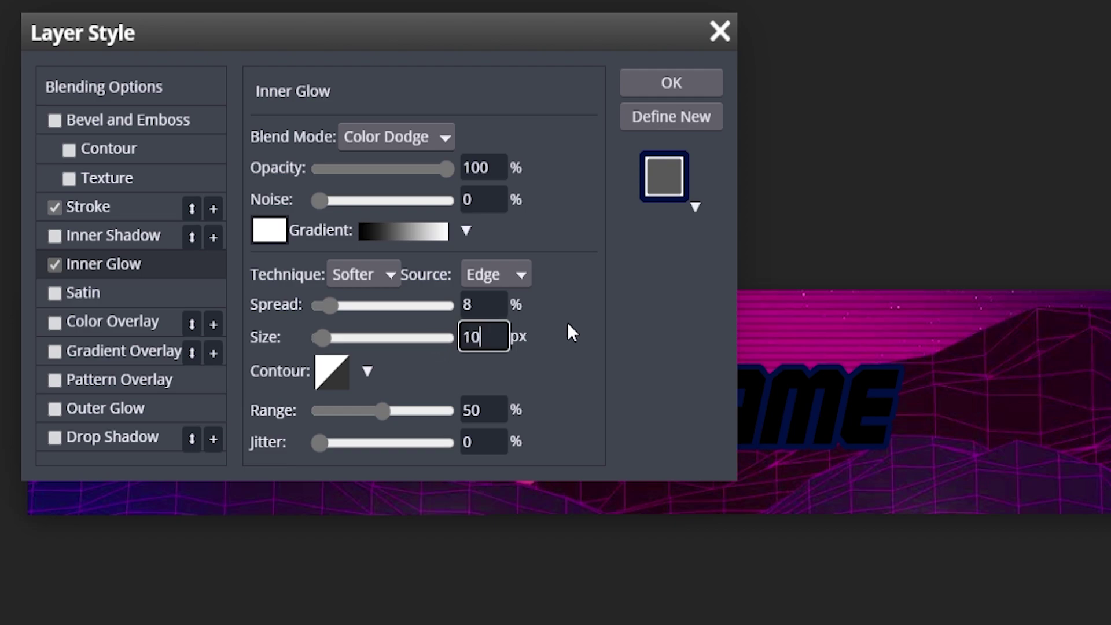
left_click(615, 315)
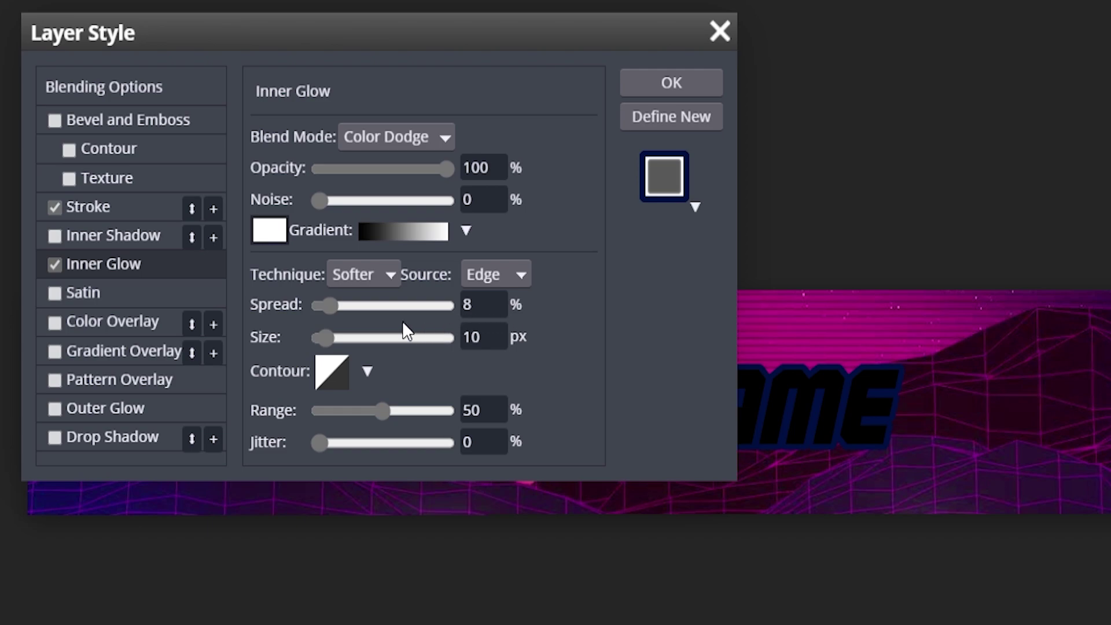
left_click(54, 353)
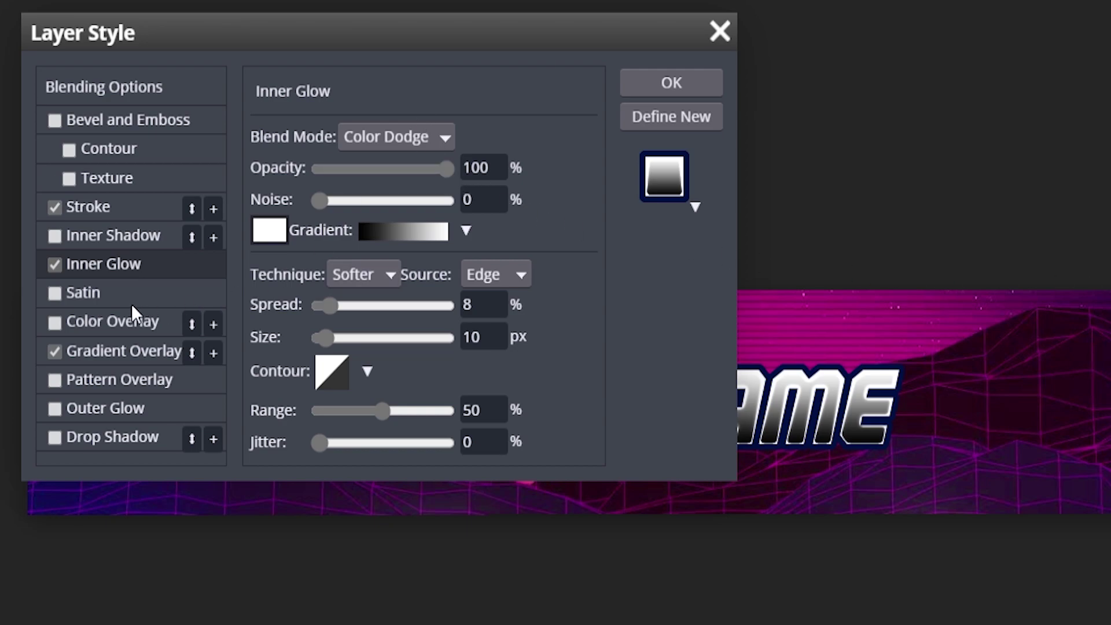
Step: Open the overlay's Gradient Editor and add colour stops at 16%, 35%, 46%, 59% and 82%
left_click(118, 352)
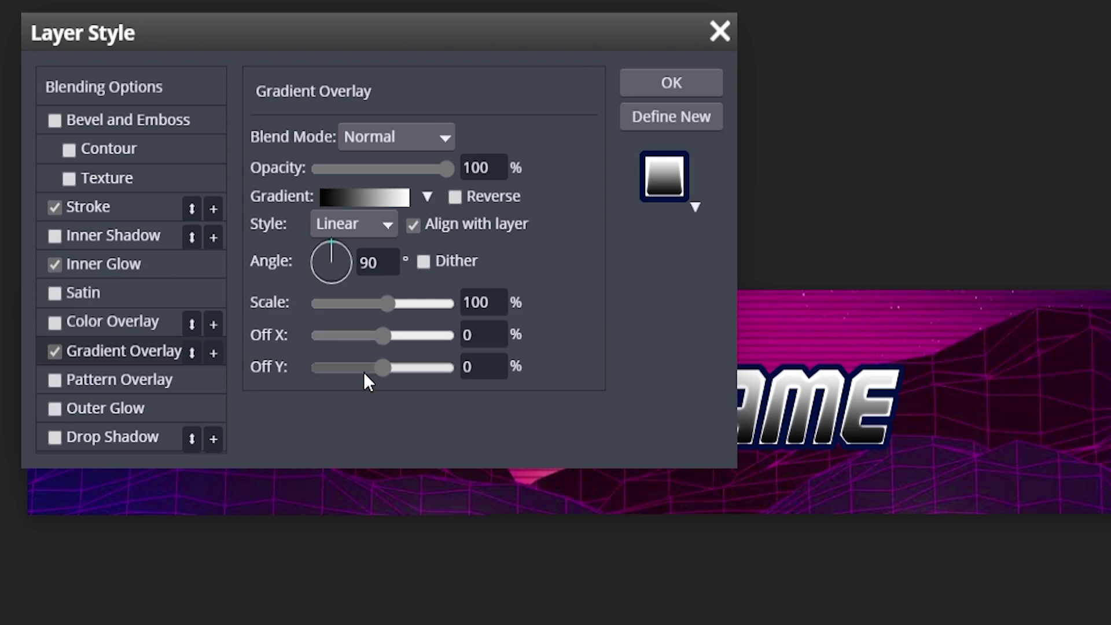
left_click(364, 197)
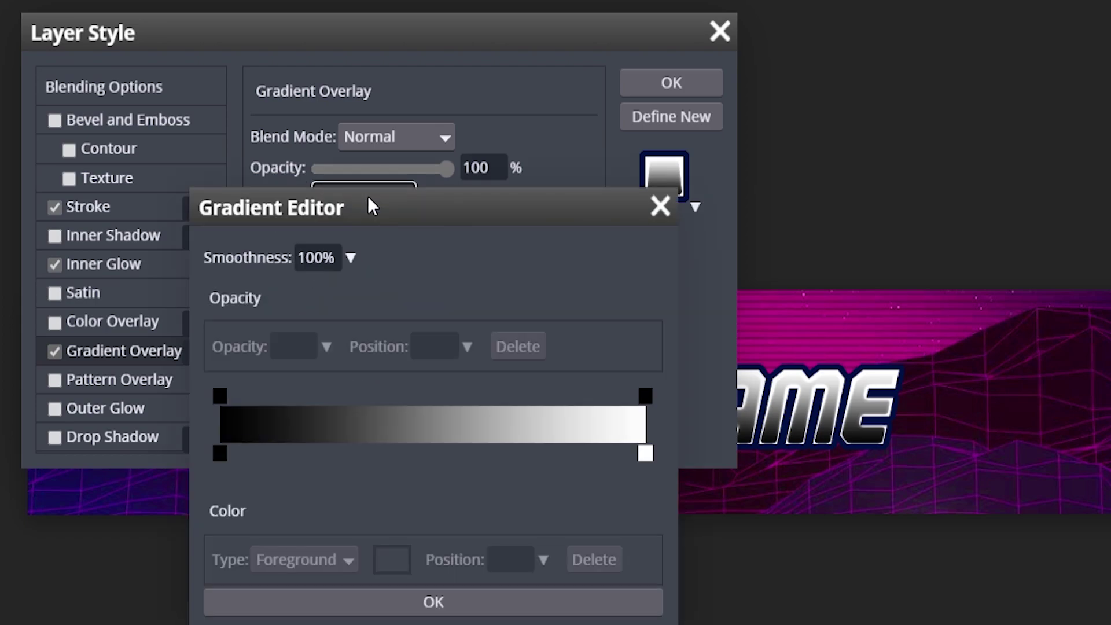
left_click_drag(367, 206, 375, 243)
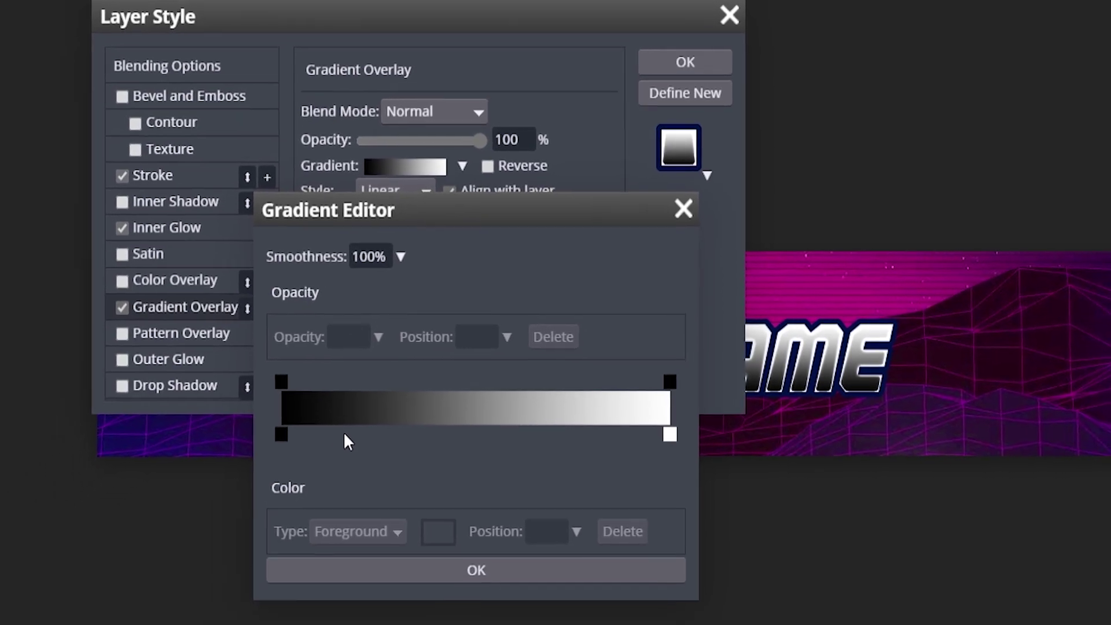
left_click(348, 428)
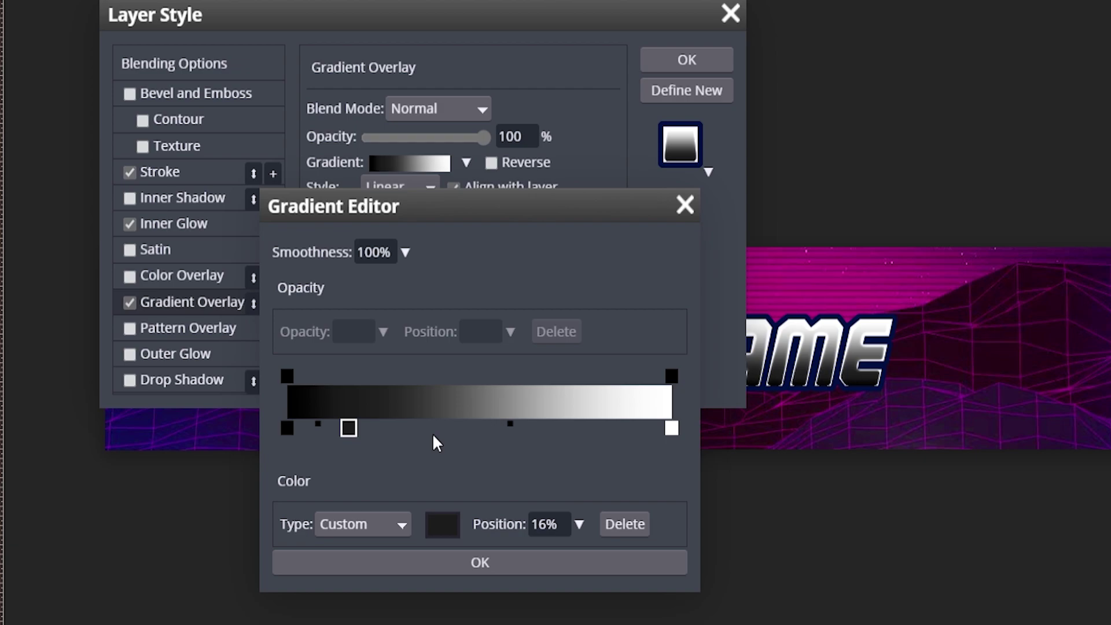
left_click(422, 428)
left_click(466, 428)
left_click(513, 428)
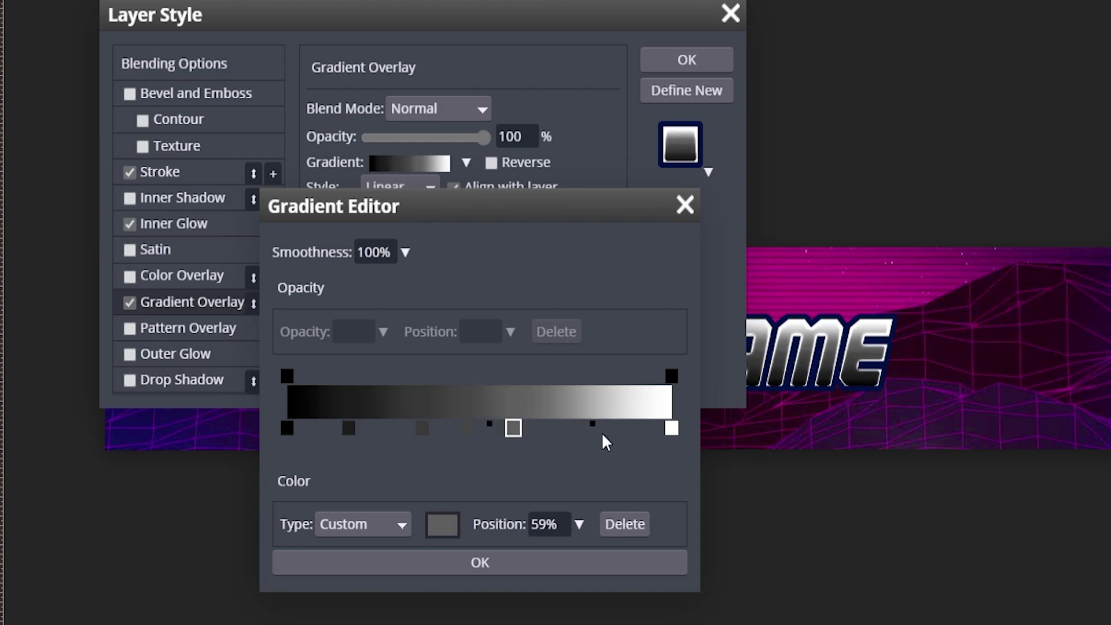
left_click(601, 428)
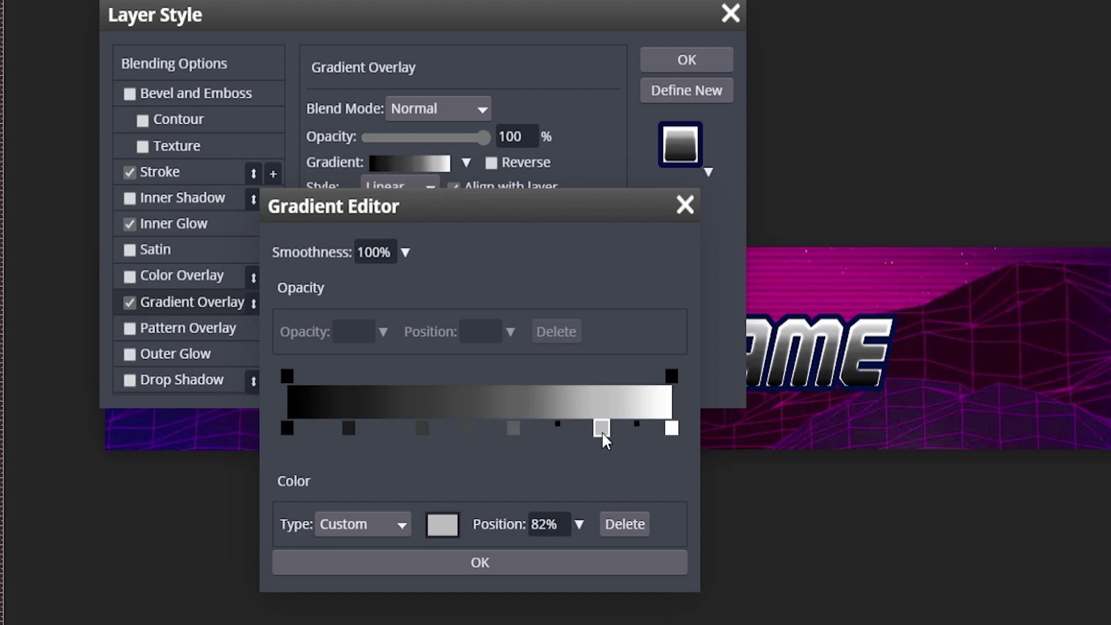
Step: Set the 0% gradient stop to white
double_click(287, 428)
left_click(417, 364)
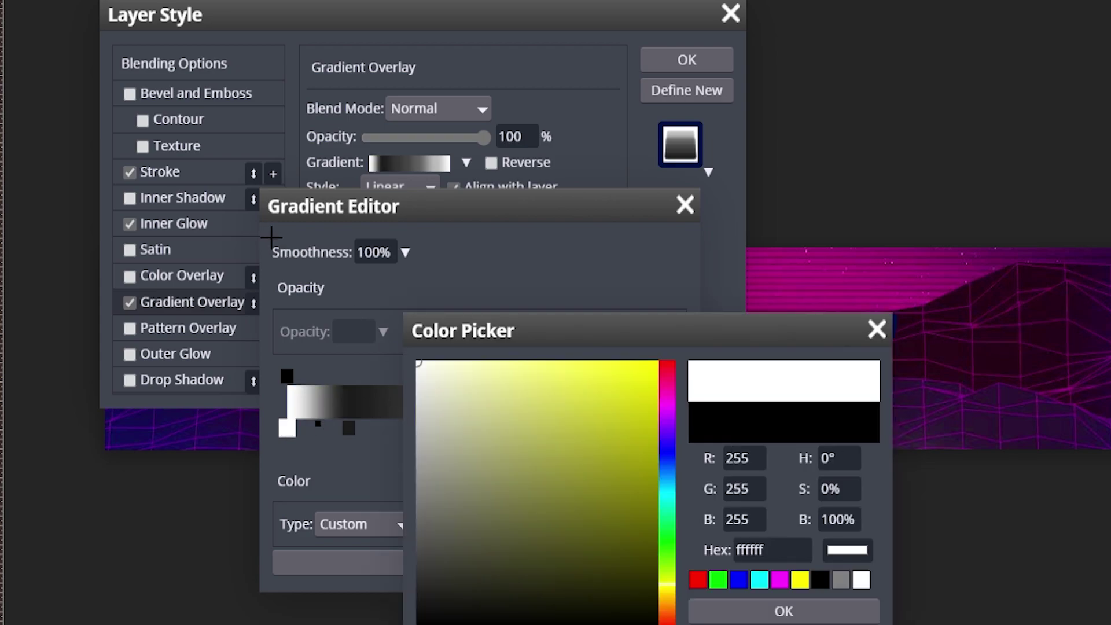
left_click(792, 613)
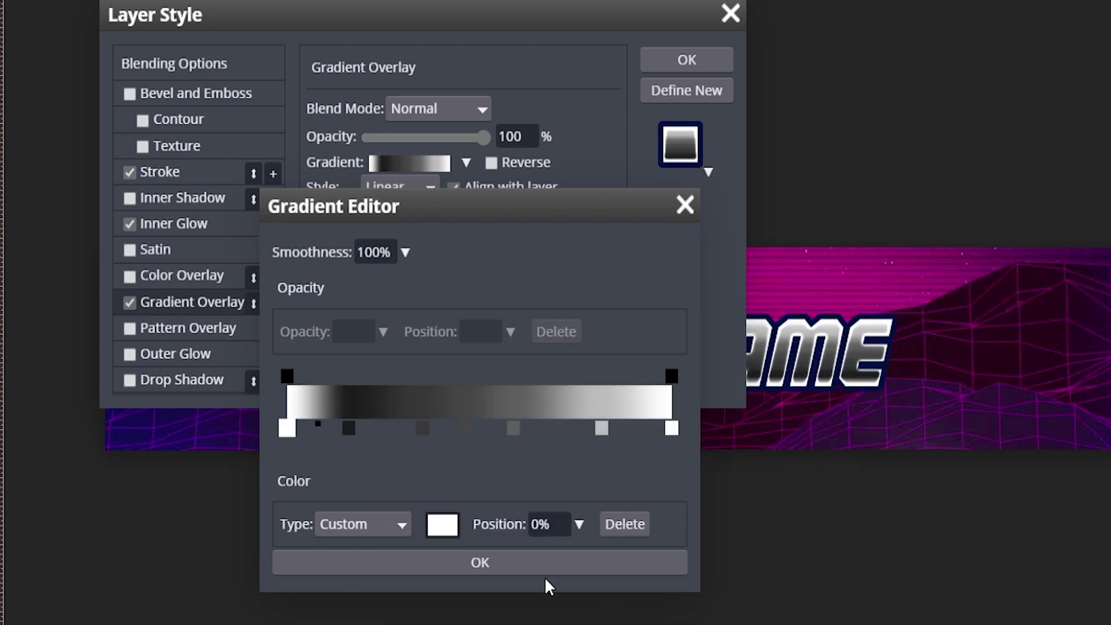
double_click(287, 428)
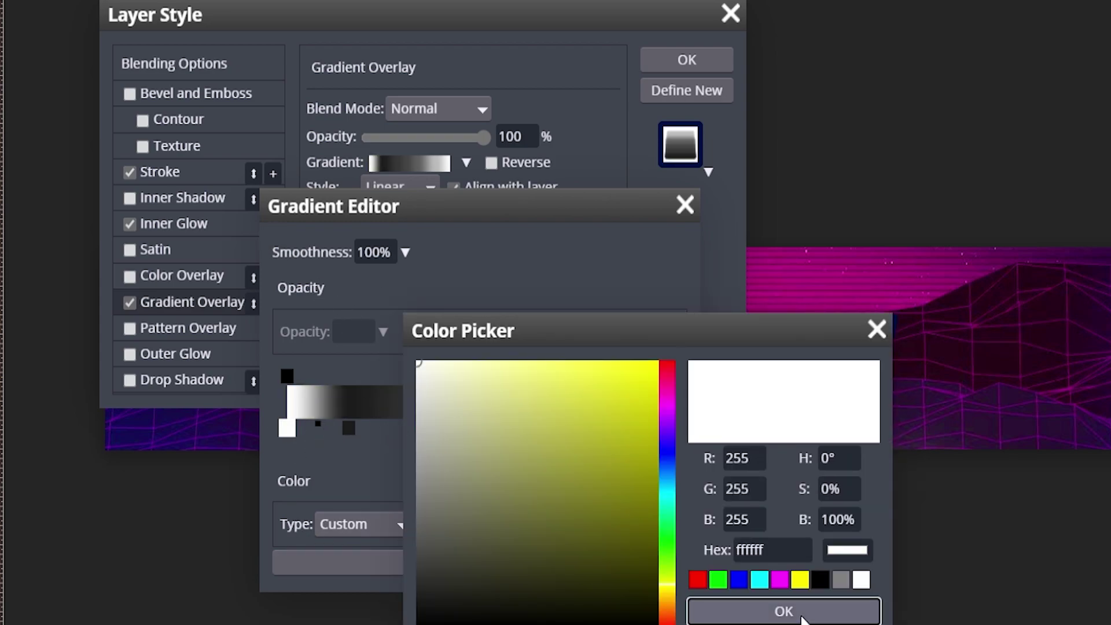
left_click(781, 609)
Step: Colour the 16% stop a pale orange and move it to 19%
left_click(348, 428)
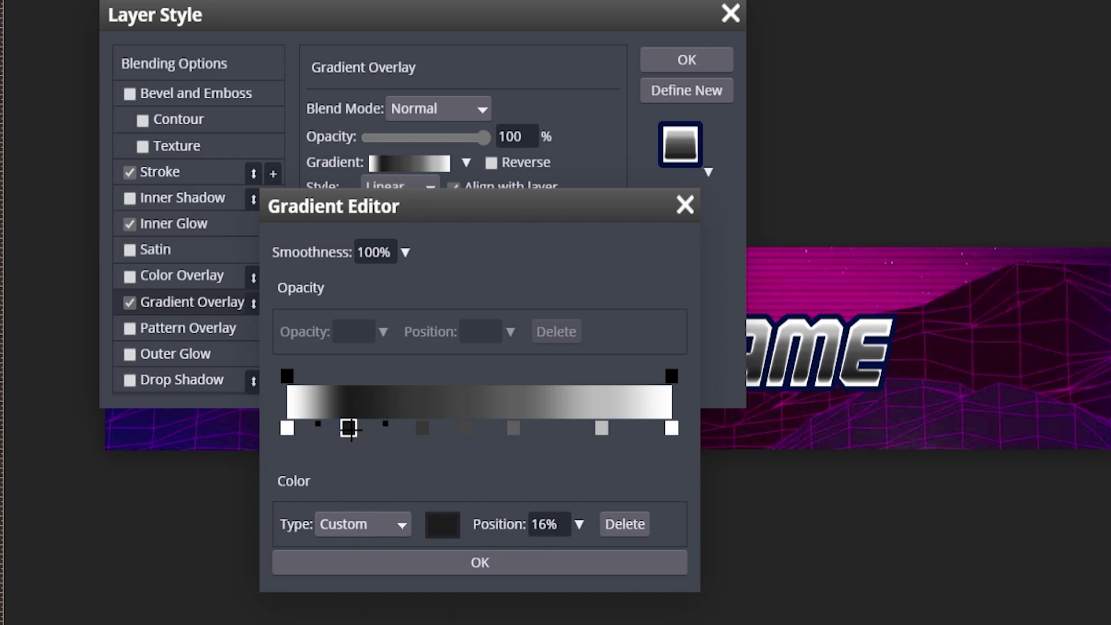
double_click(349, 429)
left_click(498, 362)
left_click_drag(497, 340, 484, 334)
left_click(480, 362)
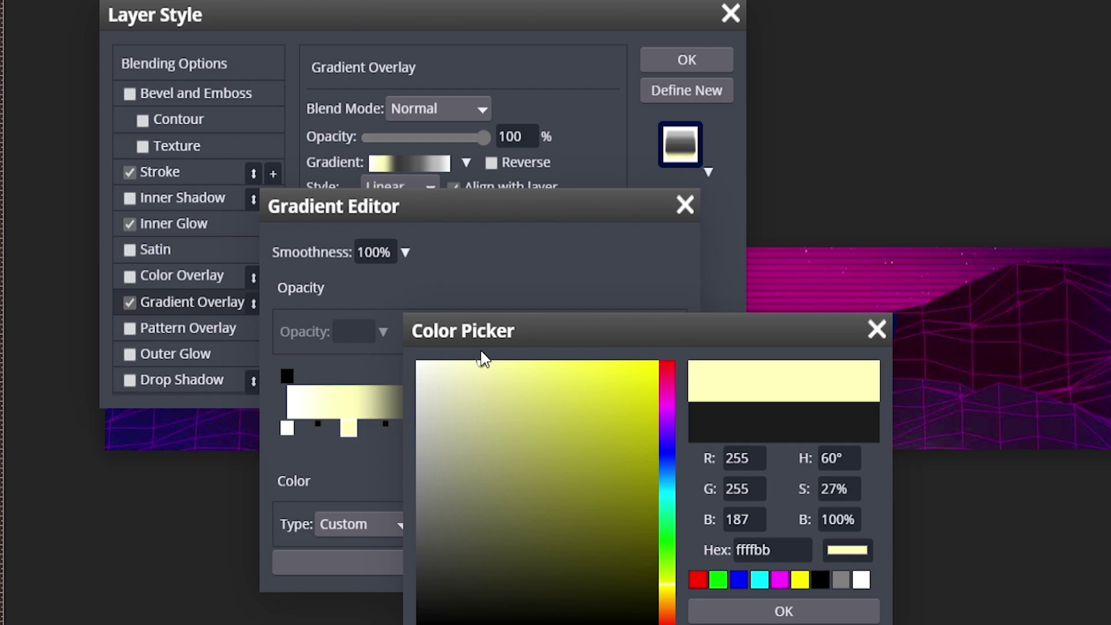
left_click_drag(671, 594, 669, 595)
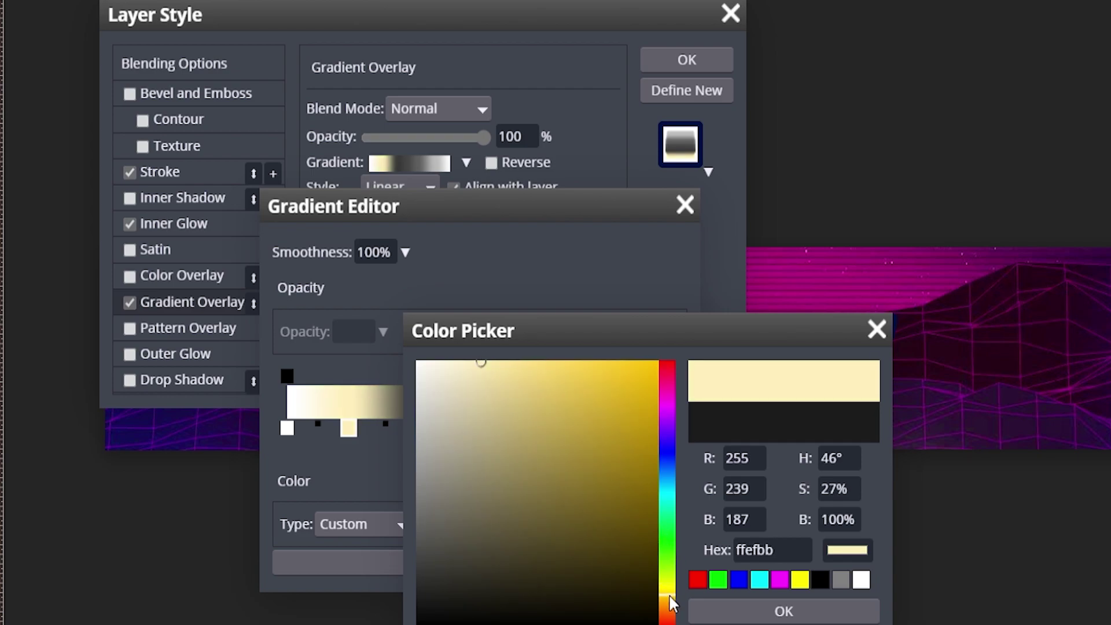
left_click(752, 611)
left_click_drag(352, 433, 359, 429)
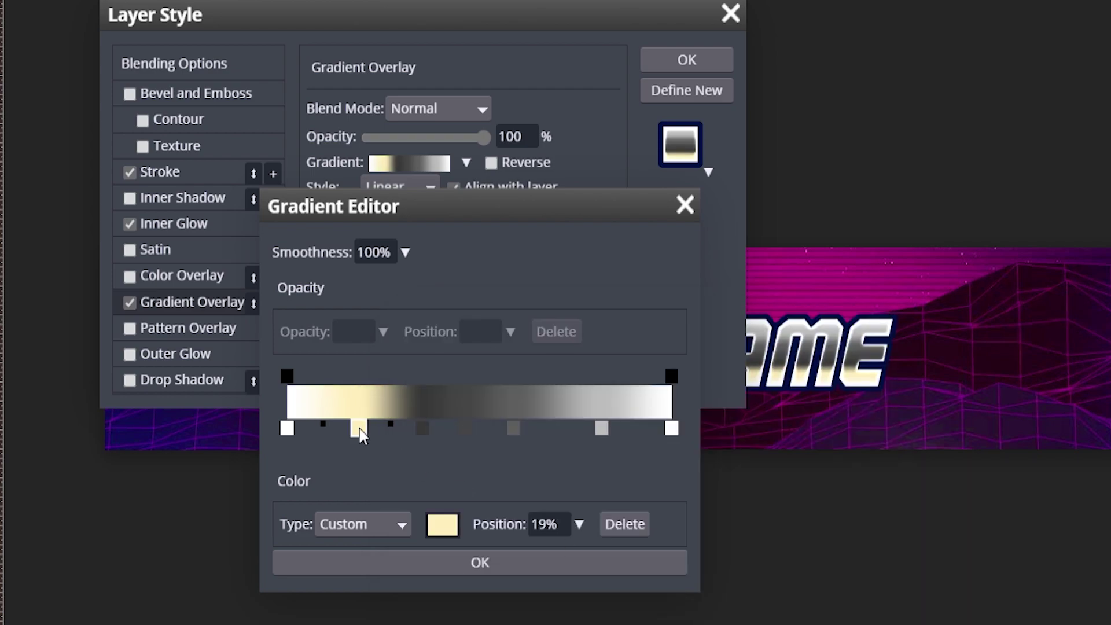
Step: Recolour the 19% stop pale yellow, hex fffbc2
left_click(442, 524)
left_click(481, 398)
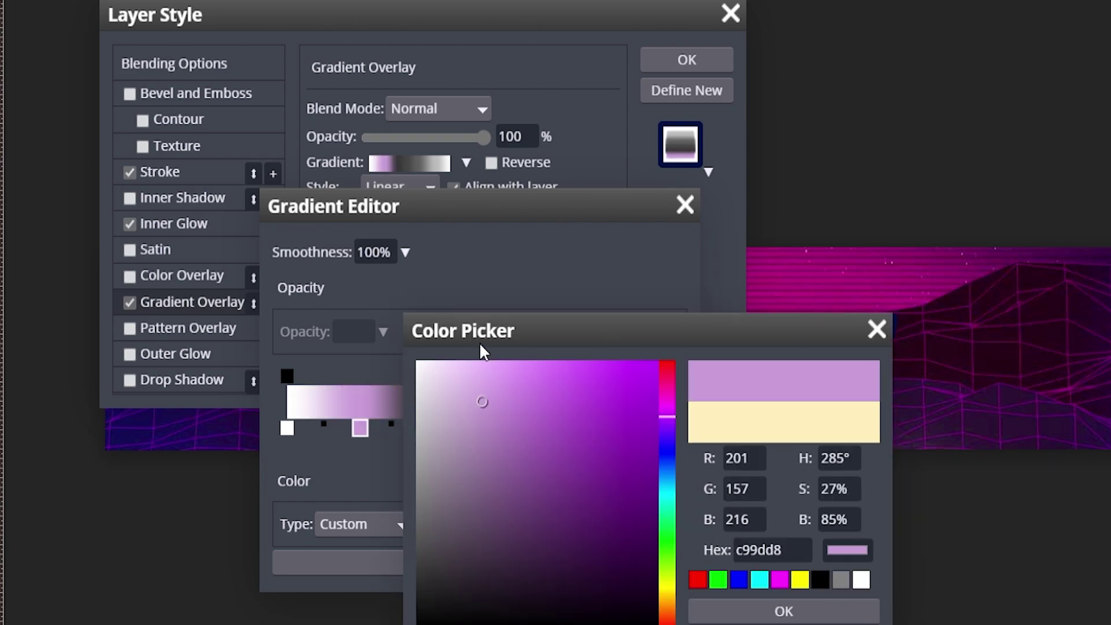
left_click(474, 362)
left_click(666, 585)
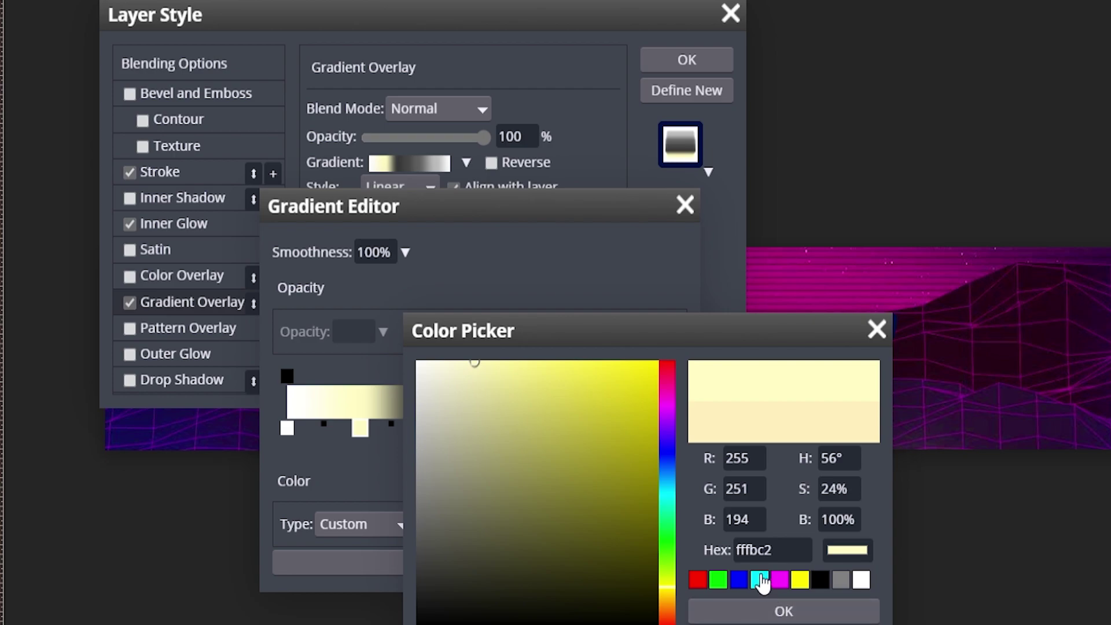
left_click(792, 549)
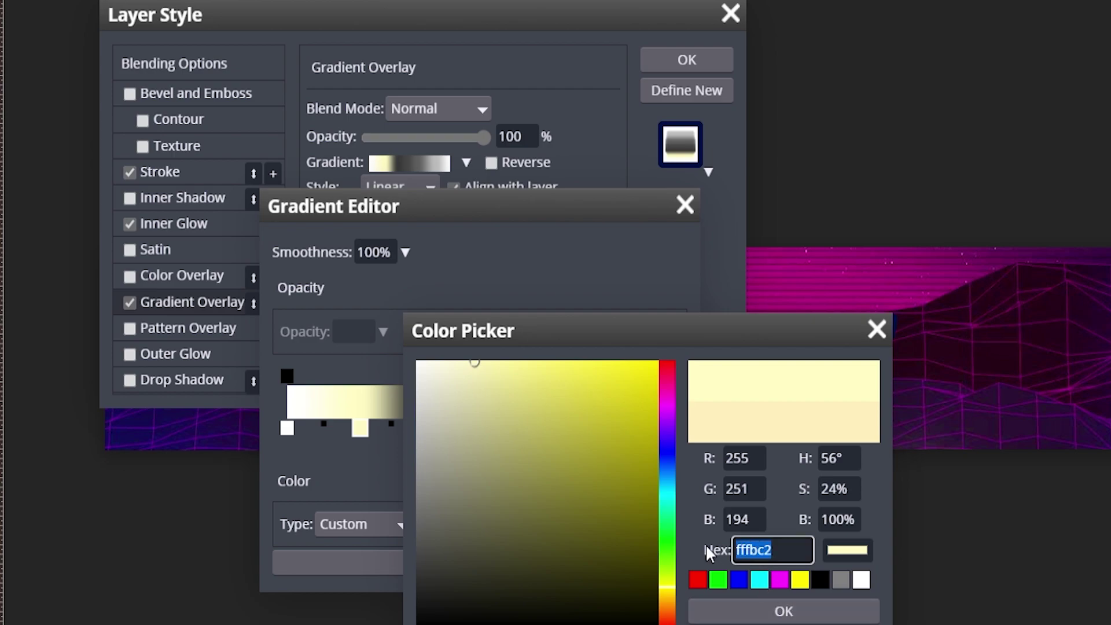
left_click(782, 612)
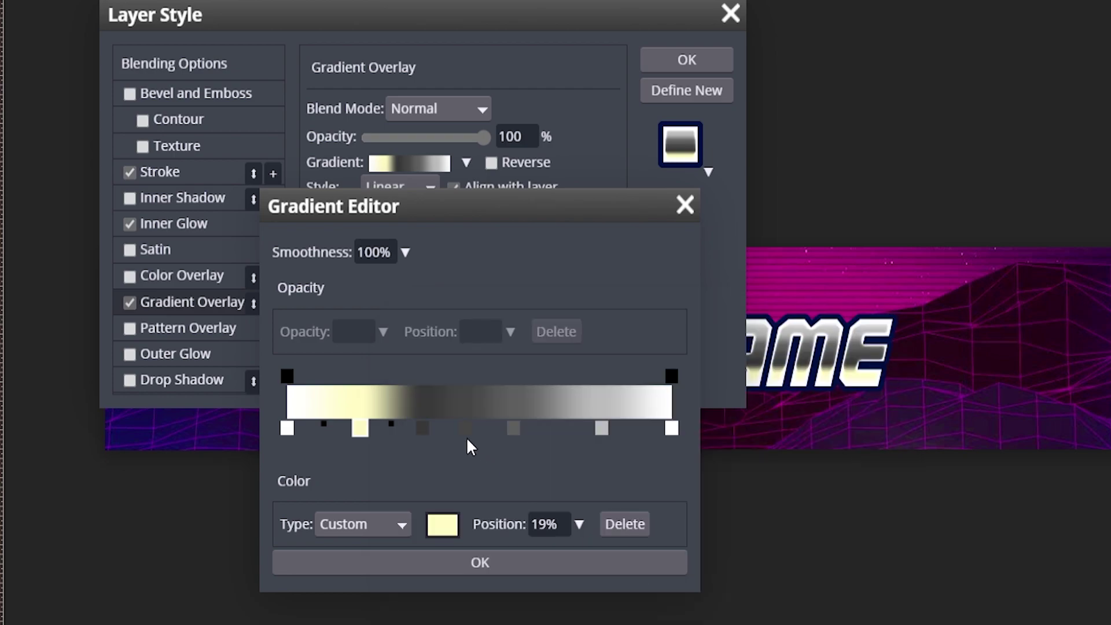
Step: Move the 35% stop to 44% and colour it hot magenta ff0086
left_click_drag(420, 429, 454, 426)
double_click(454, 428)
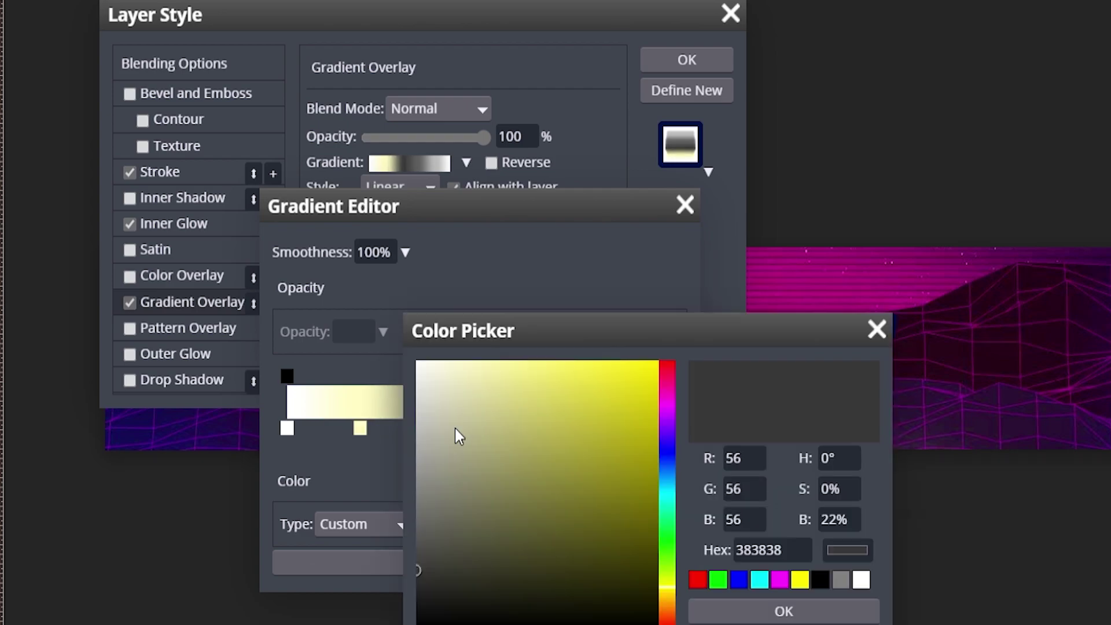
left_click(666, 393)
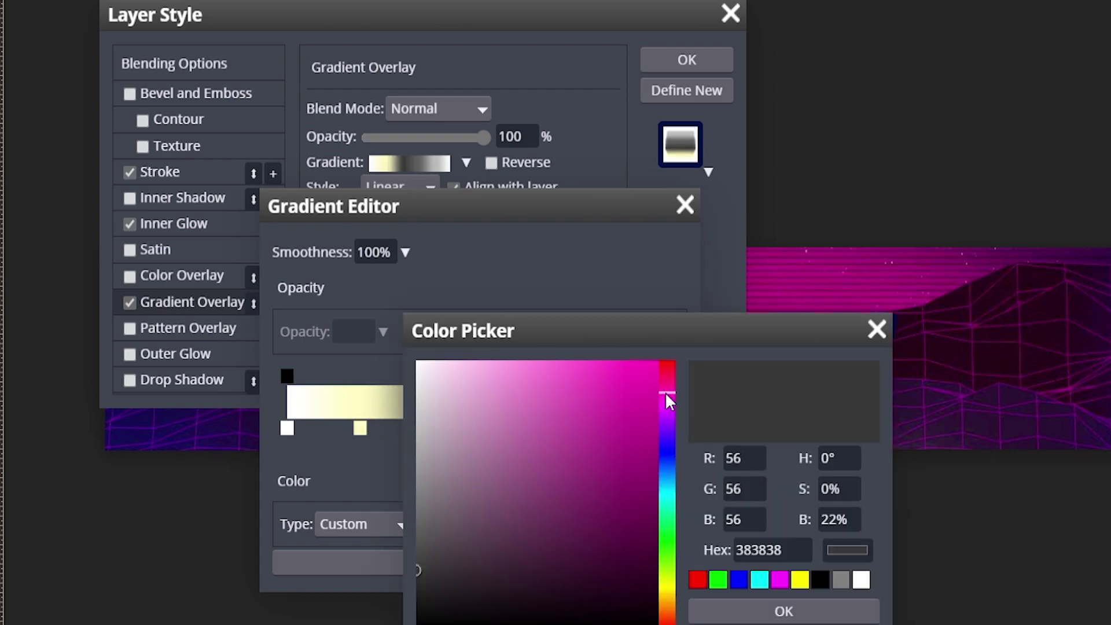
left_click(612, 379)
left_click_drag(612, 379, 657, 362)
left_click(671, 383)
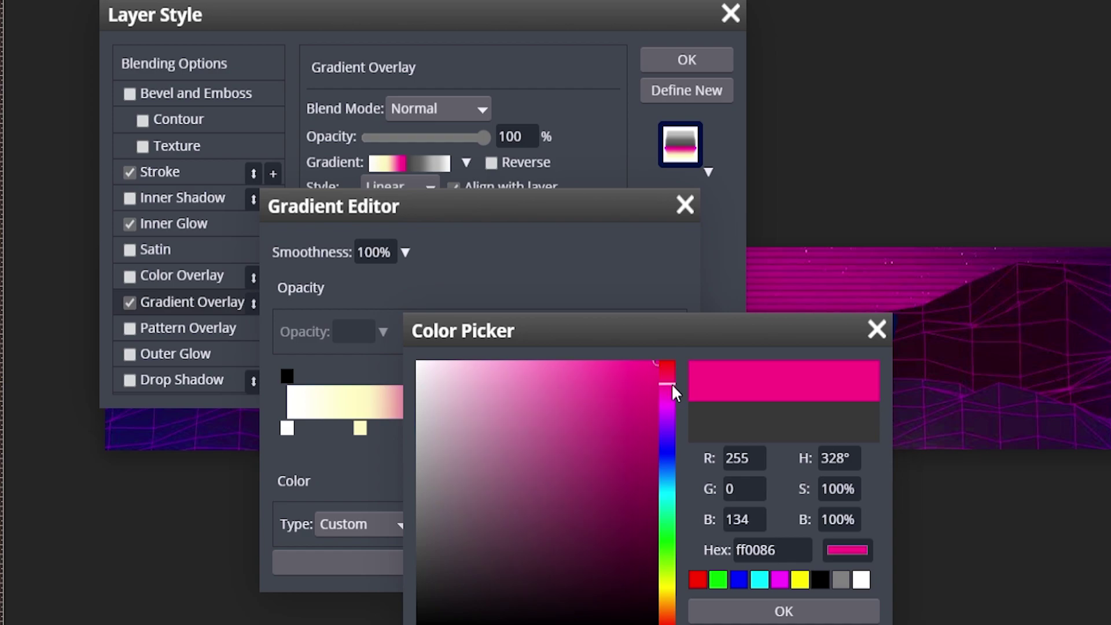
left_click(783, 611)
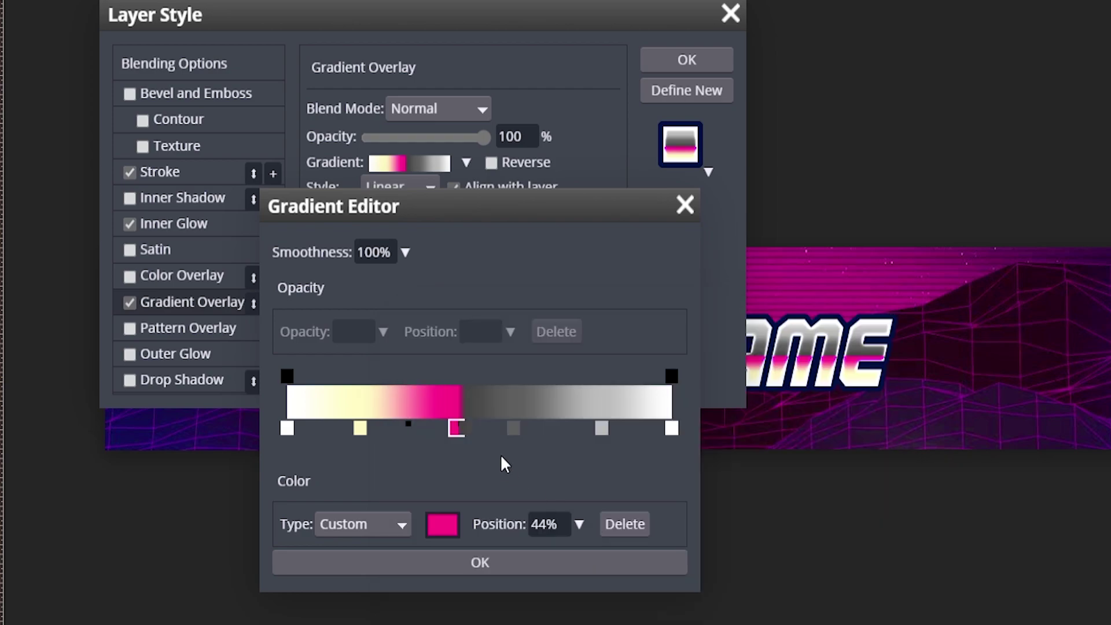
Step: Make the 49% stop dark magenta and move the 59% stop to 65% as white
left_click(466, 428)
left_click_drag(466, 428, 474, 429)
double_click(474, 428)
left_click(474, 429)
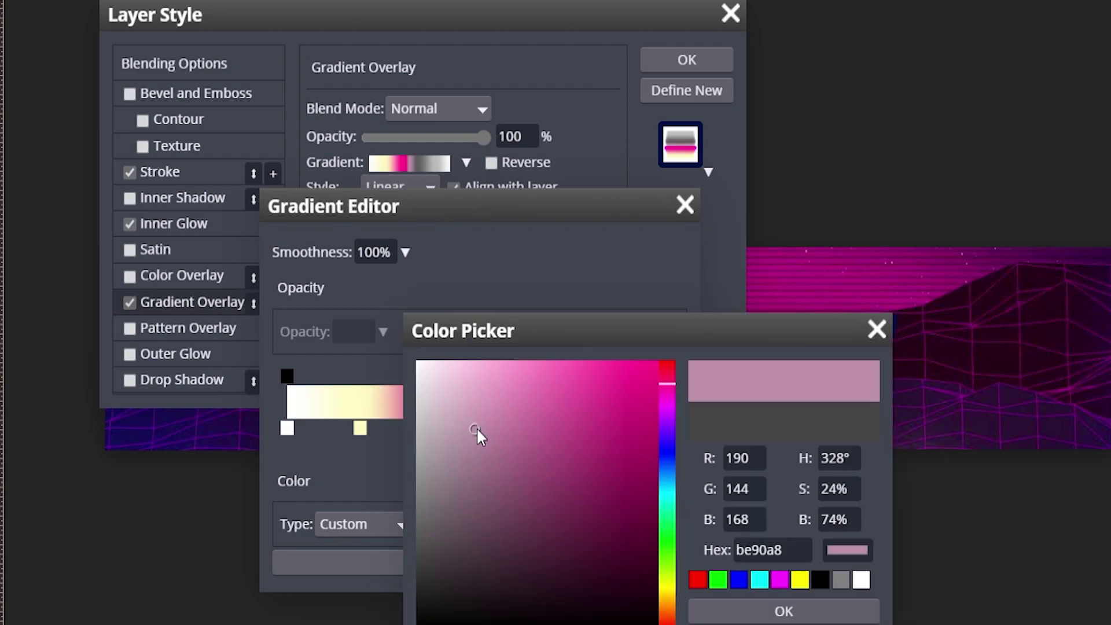
mouse_move(641, 404)
left_mouse_down()
mouse_move(654, 474)
mouse_move(695, 520)
left_mouse_up()
left_click(784, 610)
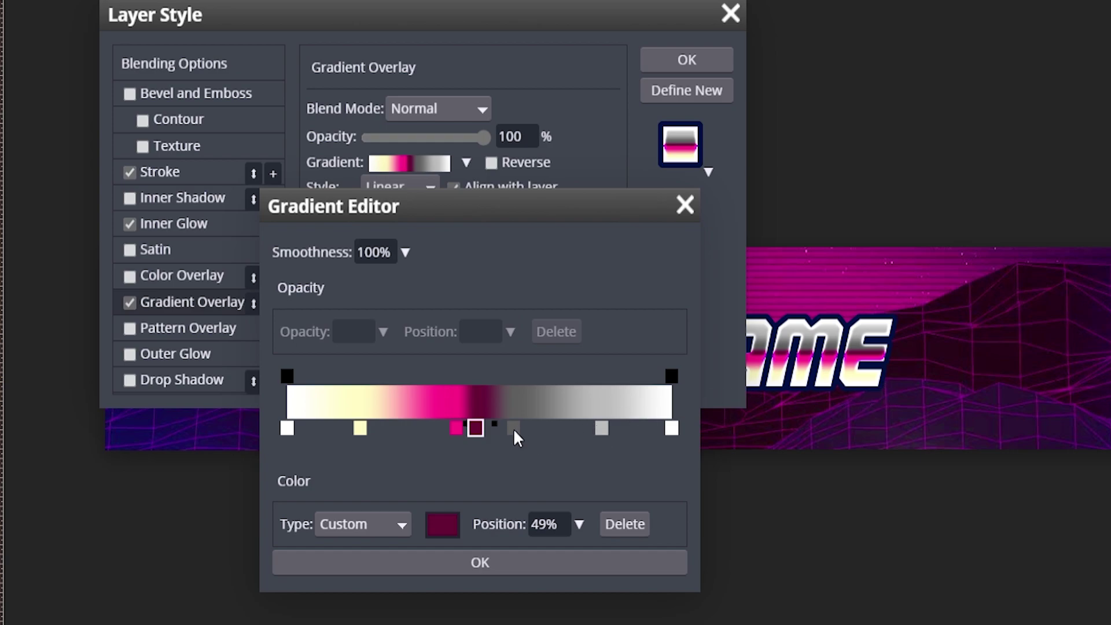
left_click_drag(512, 428, 537, 428)
double_click(537, 428)
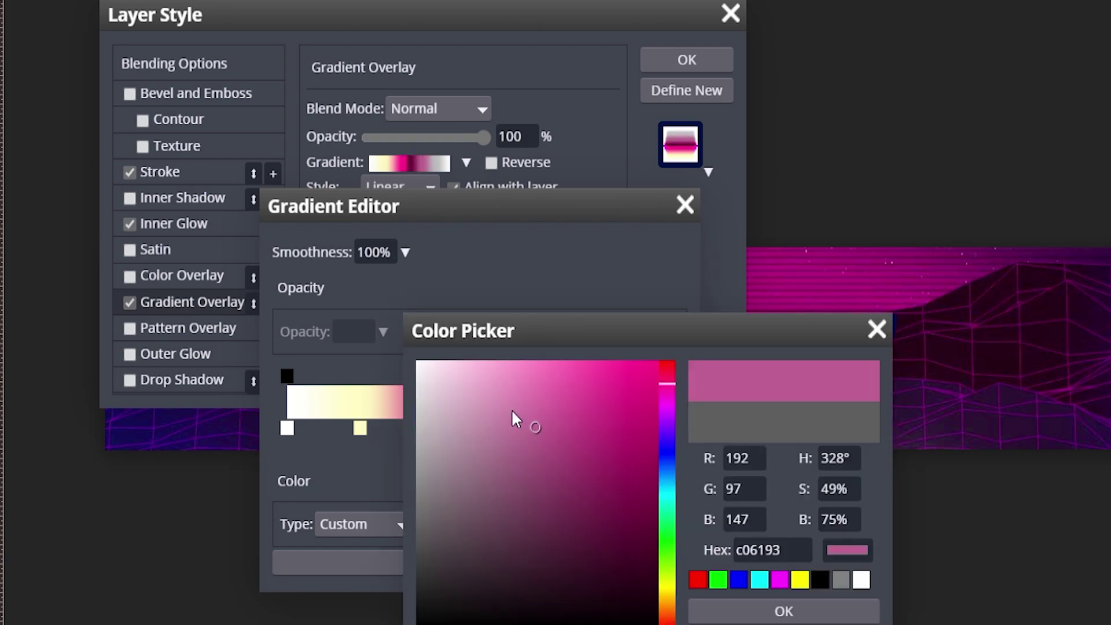
left_click(861, 579)
Step: Nudge the white stop to 62% and colour the 82% stop bright cyan 00ffed
left_click(783, 611)
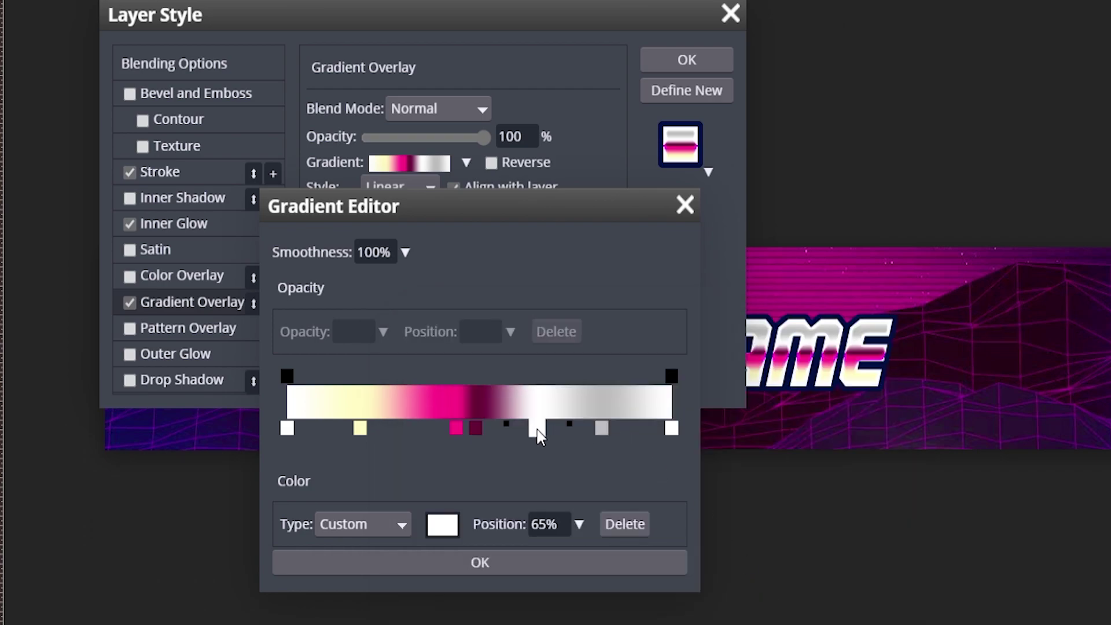
left_click_drag(537, 429, 525, 428)
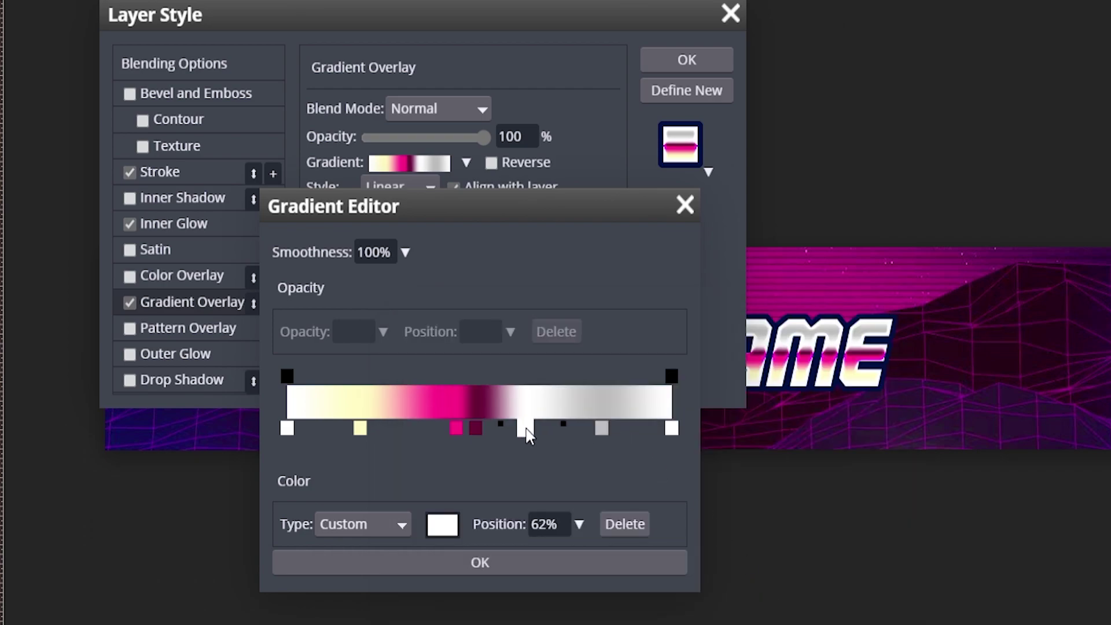
left_click(602, 429)
double_click(599, 429)
left_click(666, 499)
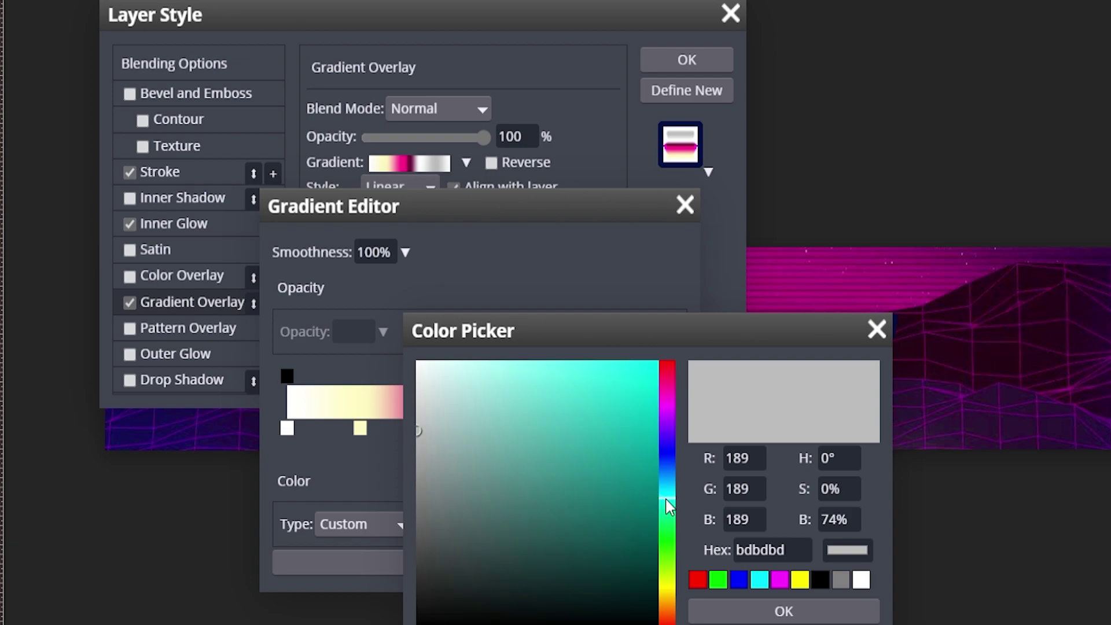
left_click(653, 365)
left_click(801, 610)
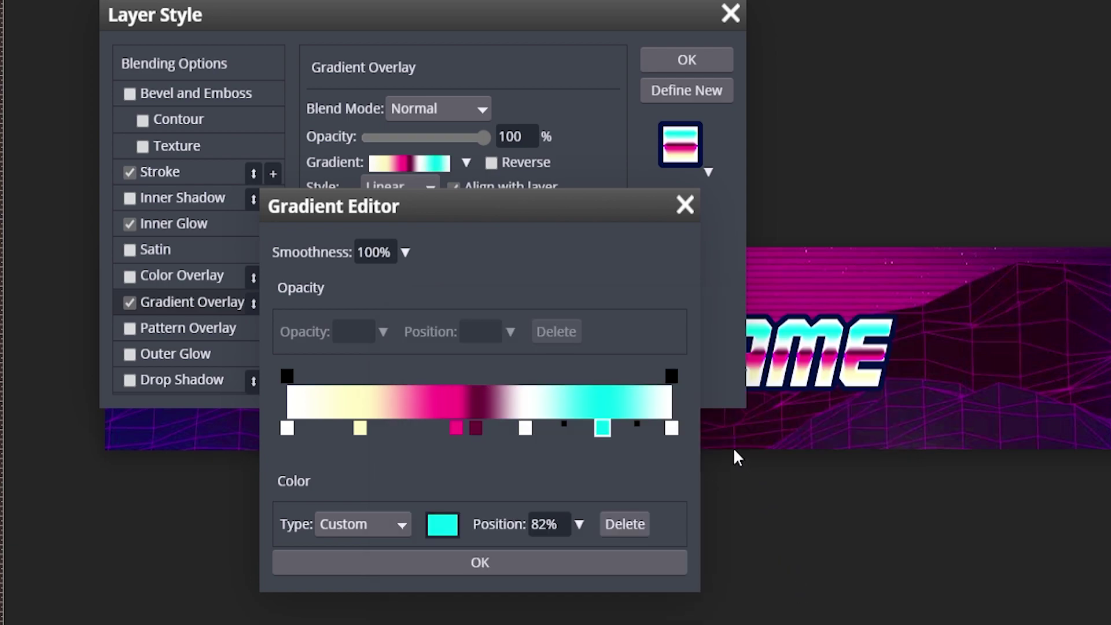
Step: Make the 100% end stop blue 0011ff, shift the maroon and pink stops, and apply the gradient
left_click(671, 429)
double_click(671, 429)
left_click(667, 453)
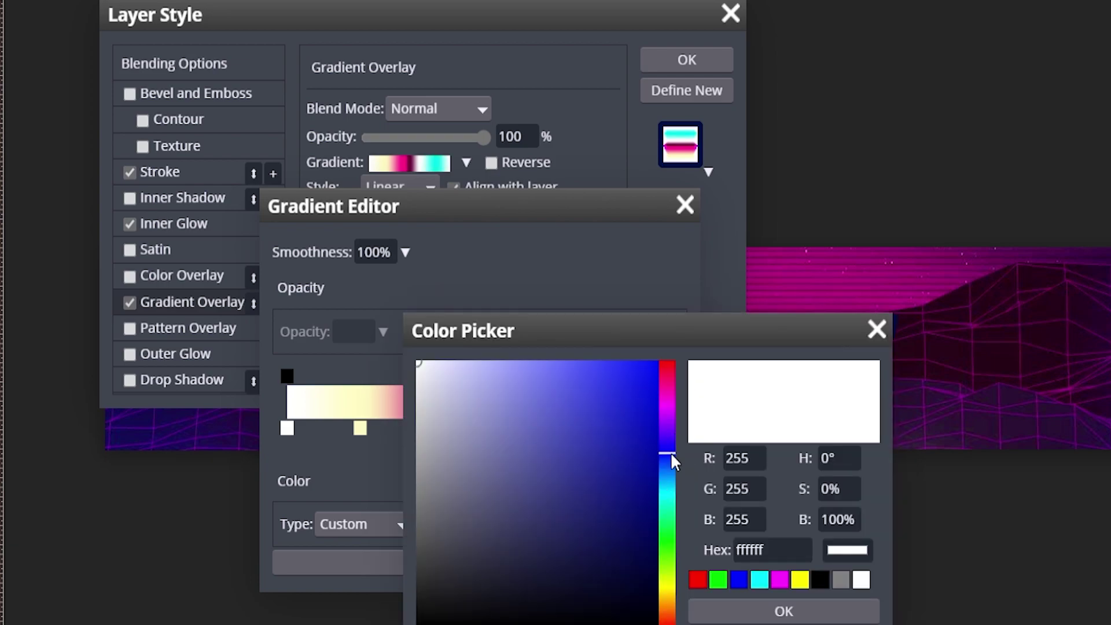
left_click(634, 398)
left_click(657, 361)
left_click(784, 611)
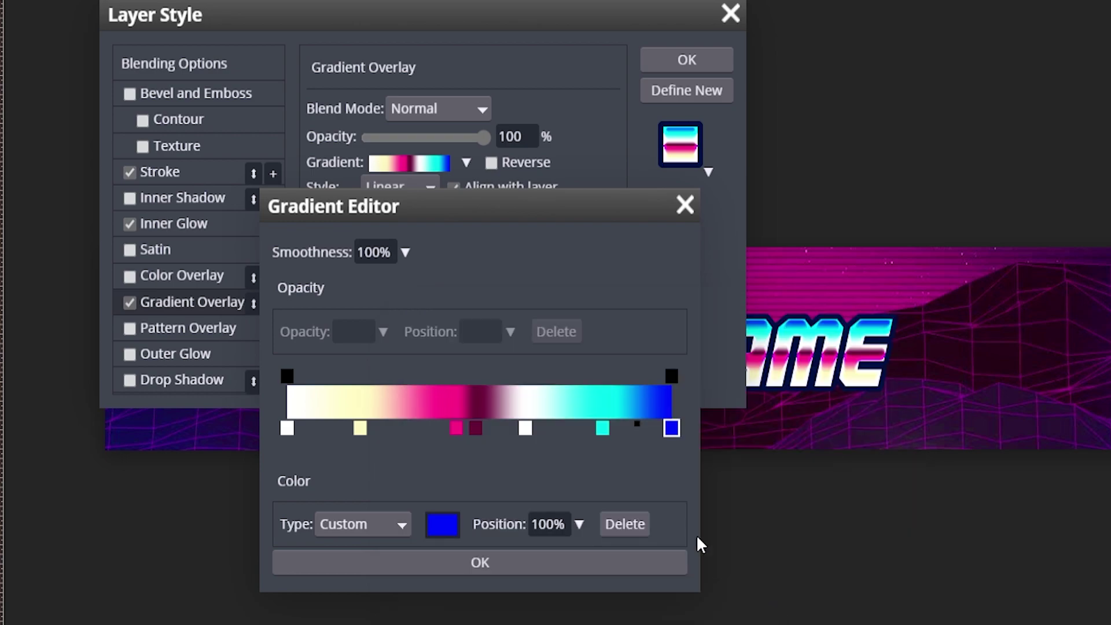
mouse_move(478, 429)
left_mouse_down()
mouse_move(487, 429)
mouse_move(466, 428)
left_mouse_up()
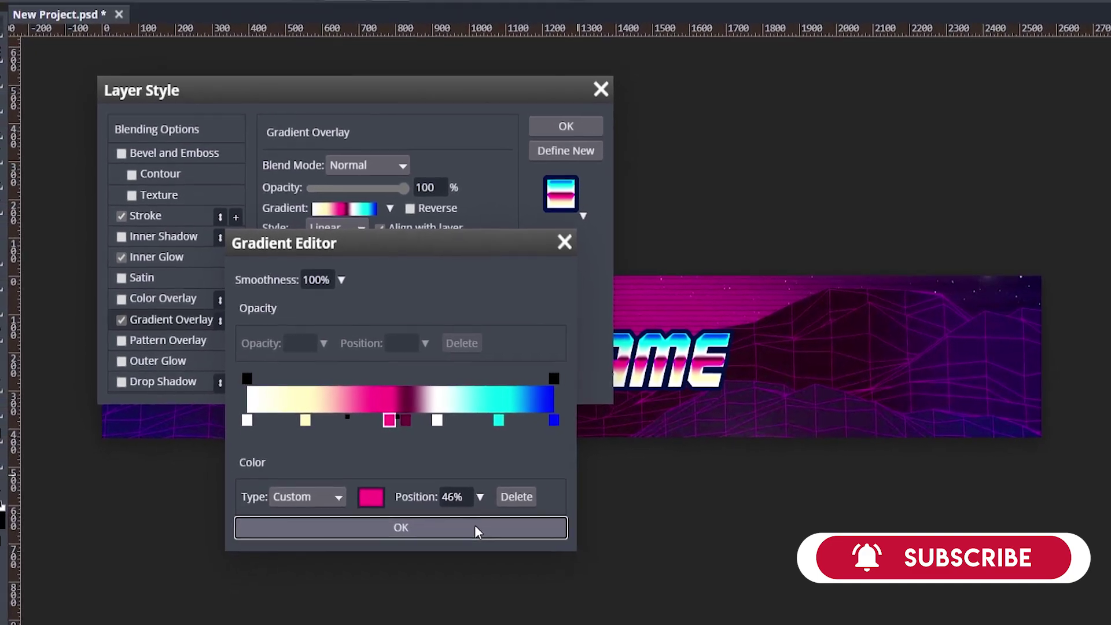
left_click(475, 527)
left_click_drag(357, 139, 613, 210)
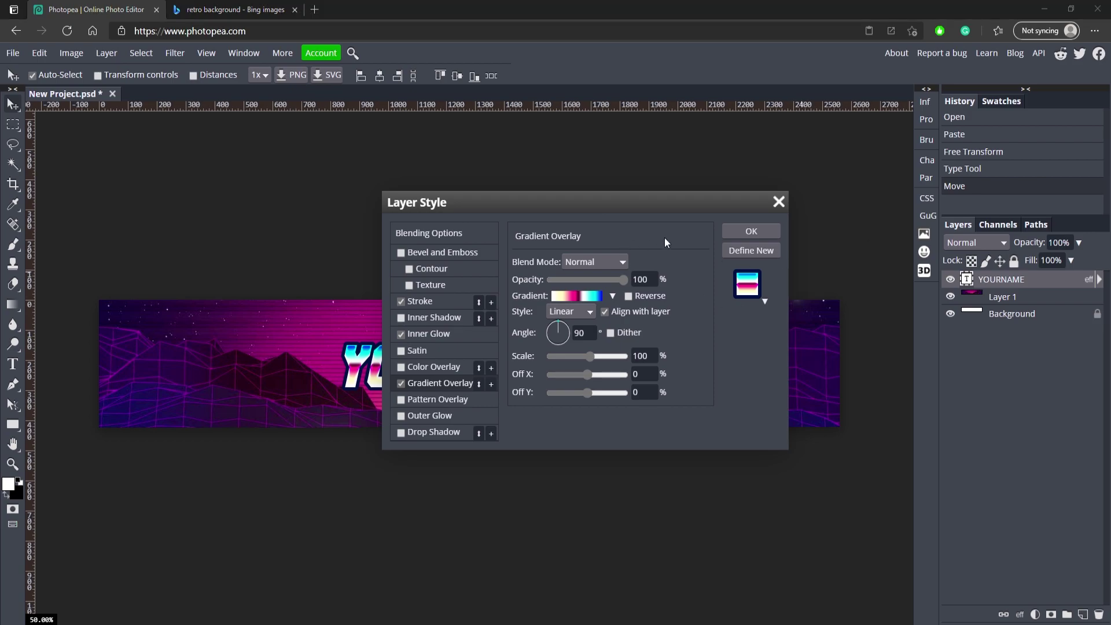
Step: Apply the stroke, inner glow and chrome gradient style to YOURNAME
left_click(746, 232)
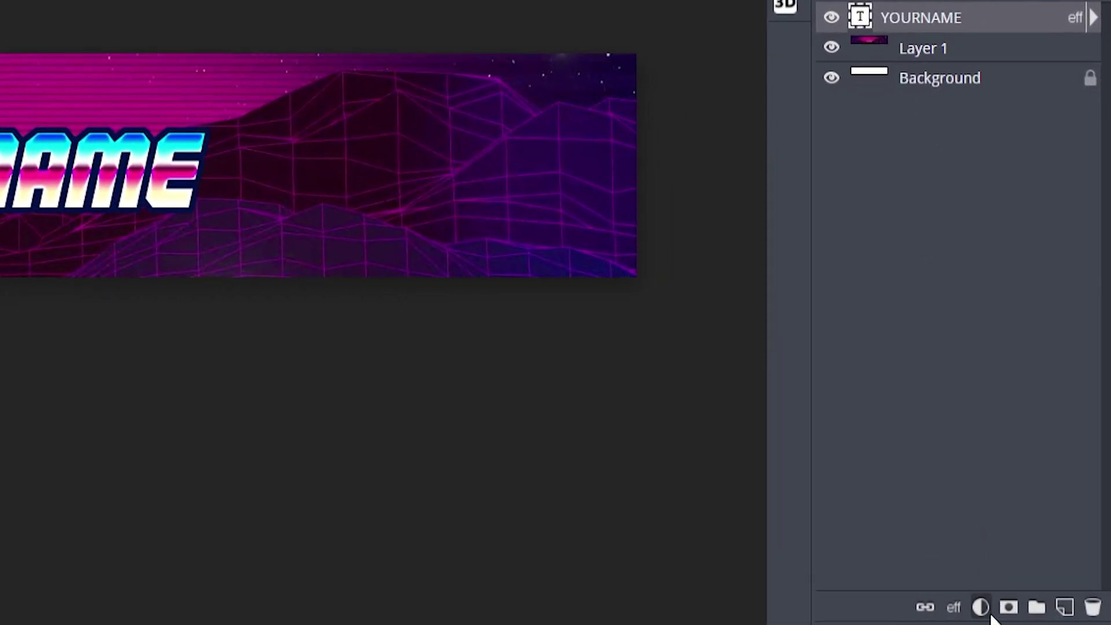
Step: Add a Color Balance layer with shadows Red 100, Green -100, Blue 100
left_click(1035, 614)
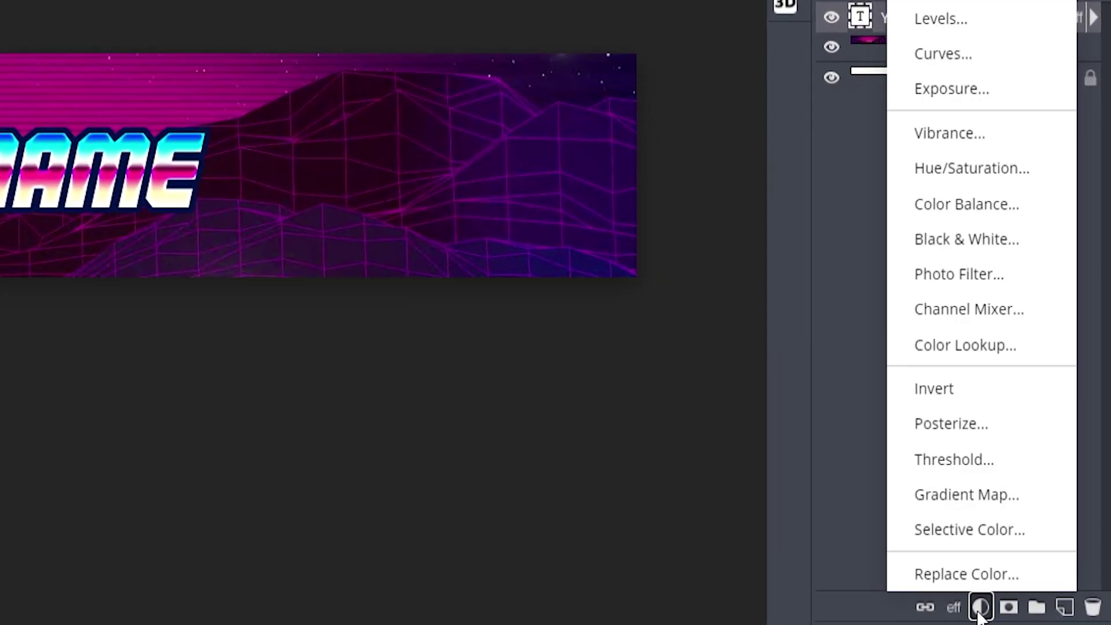
left_click(982, 206)
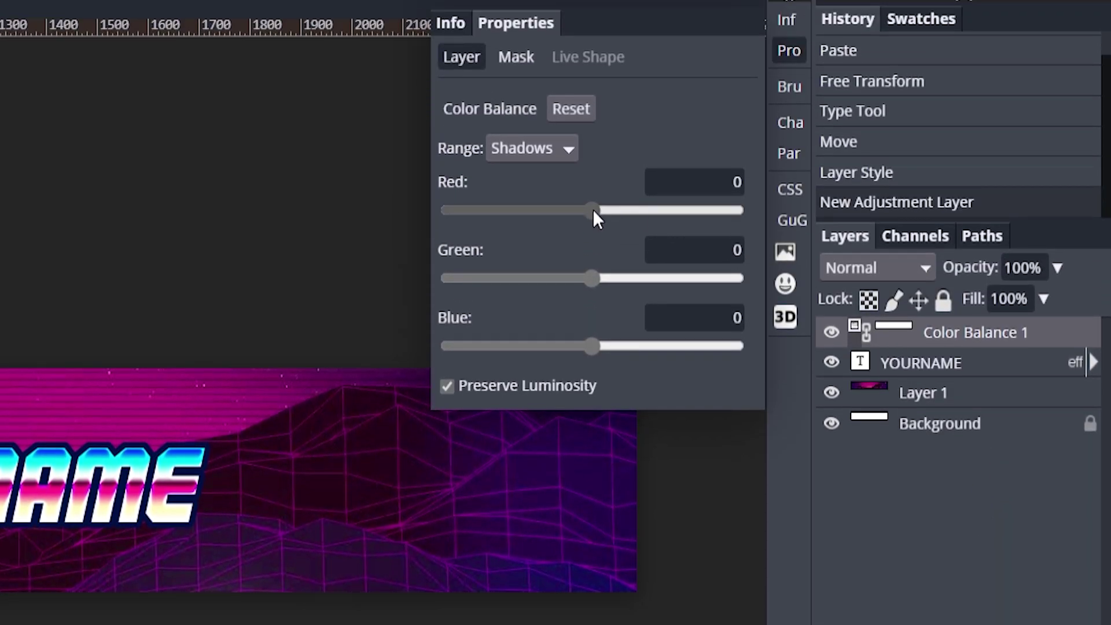
left_click_drag(591, 210, 1009, 230)
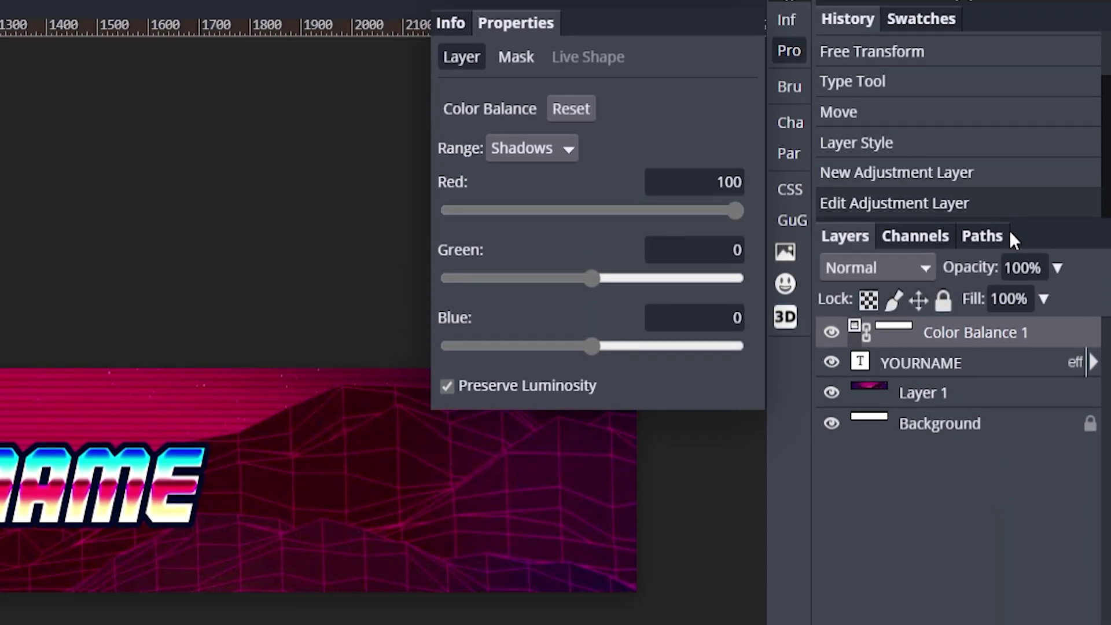
left_click_drag(591, 278, 260, 298)
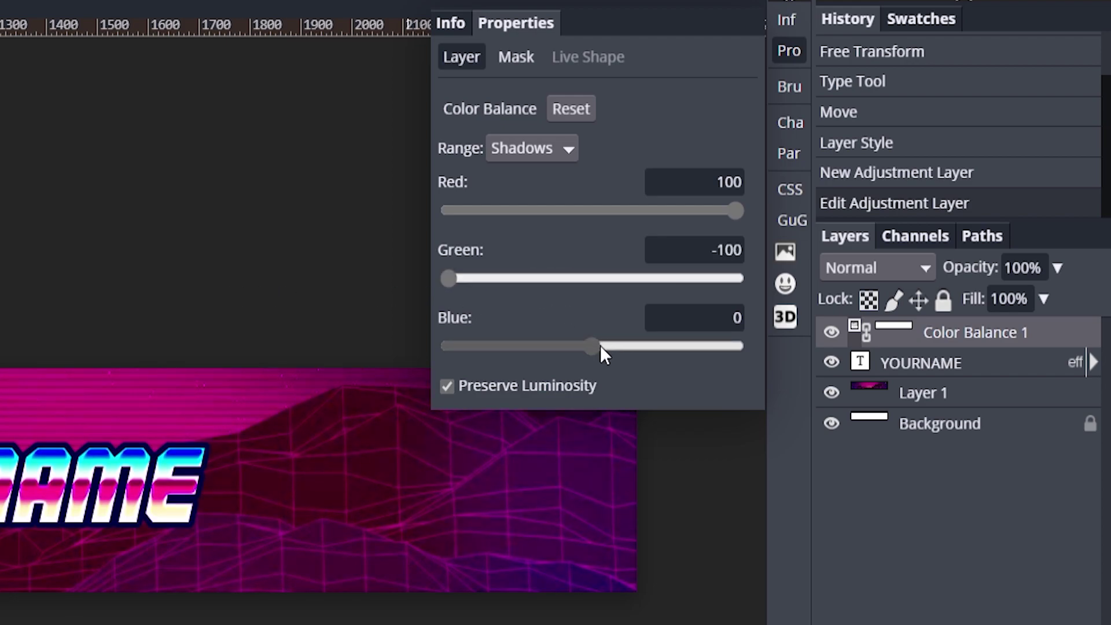
left_click_drag(599, 345, 923, 333)
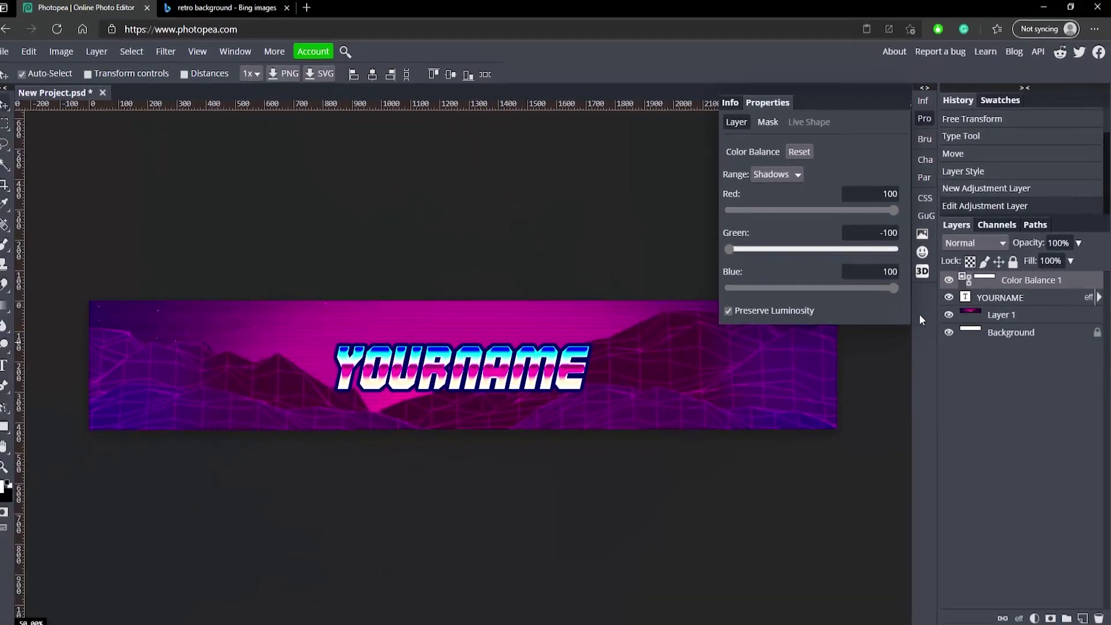
left_click(901, 300)
left_click(901, 301)
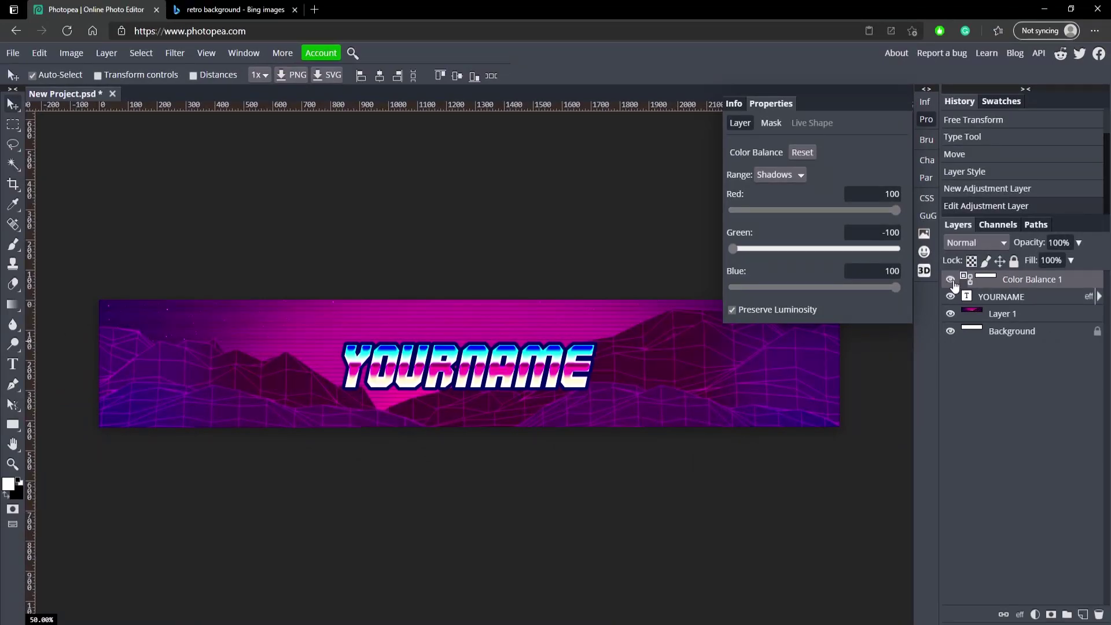
Step: Delete the white Background layer and reselect the YOURNAME layer
left_click(1025, 334)
key("Delete")
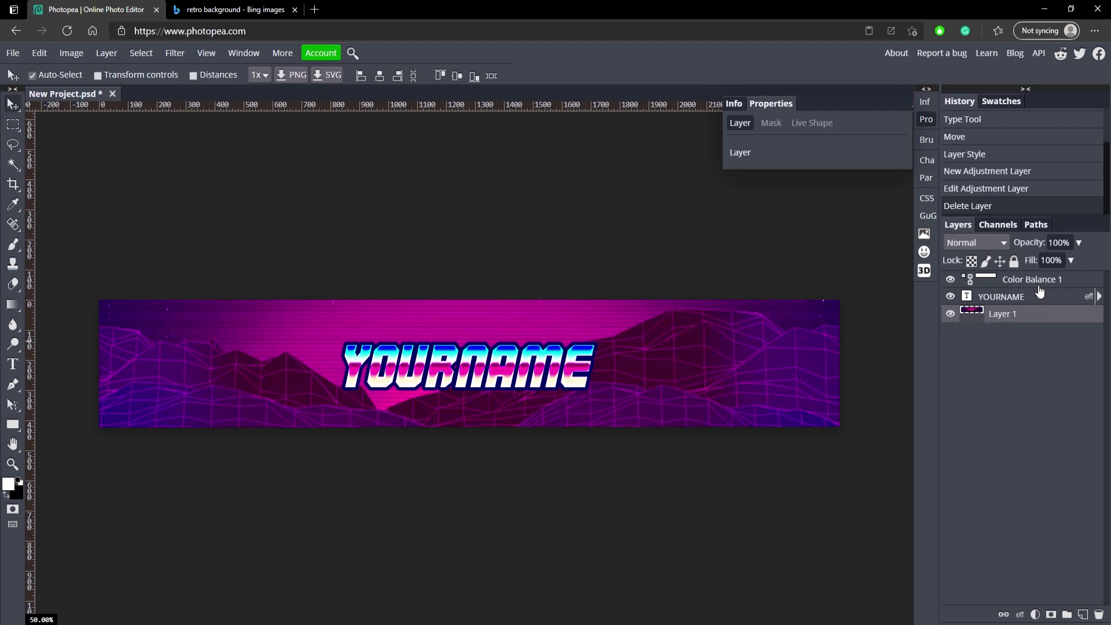
left_click(1003, 297)
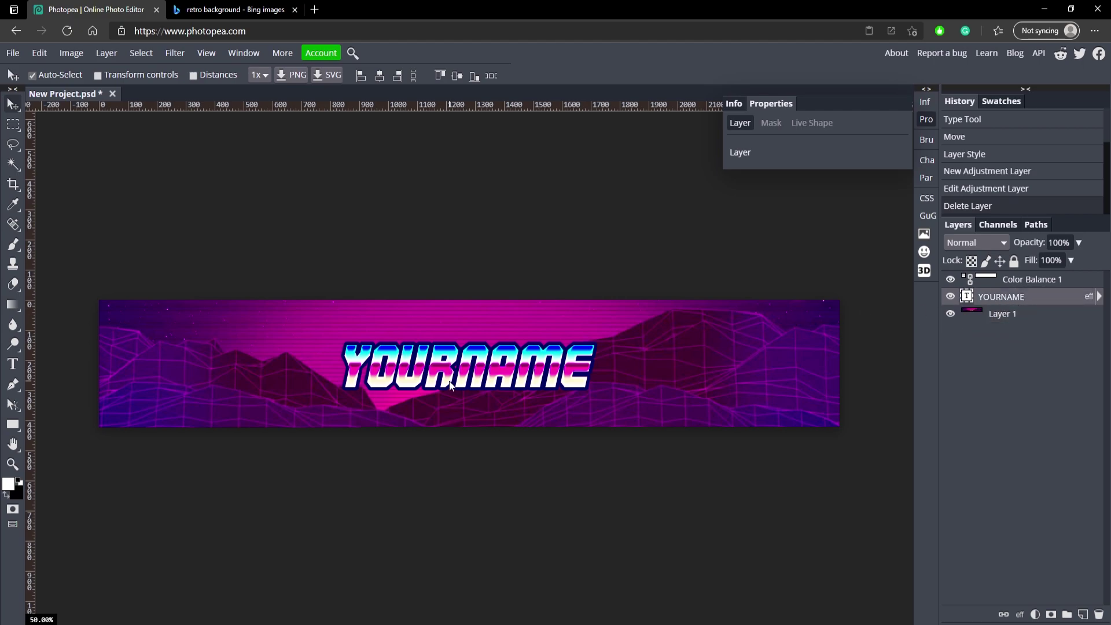
Step: Apply an Arc Upper warp with 14% bend to the YOURNAME text and commit it
double_click(451, 363)
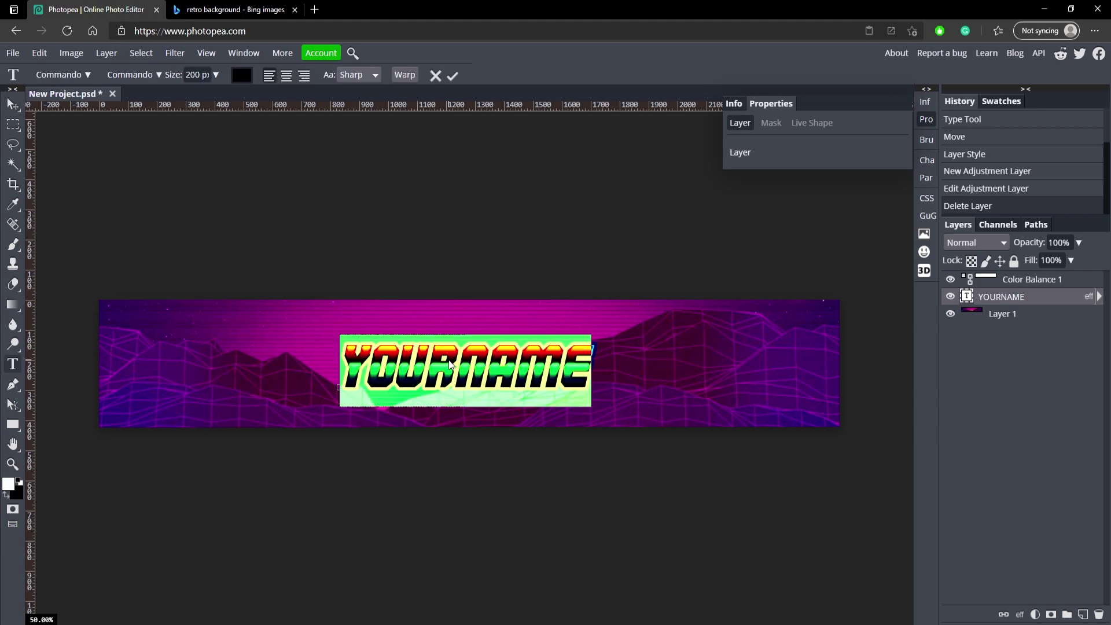
left_click(404, 75)
left_click(176, 183)
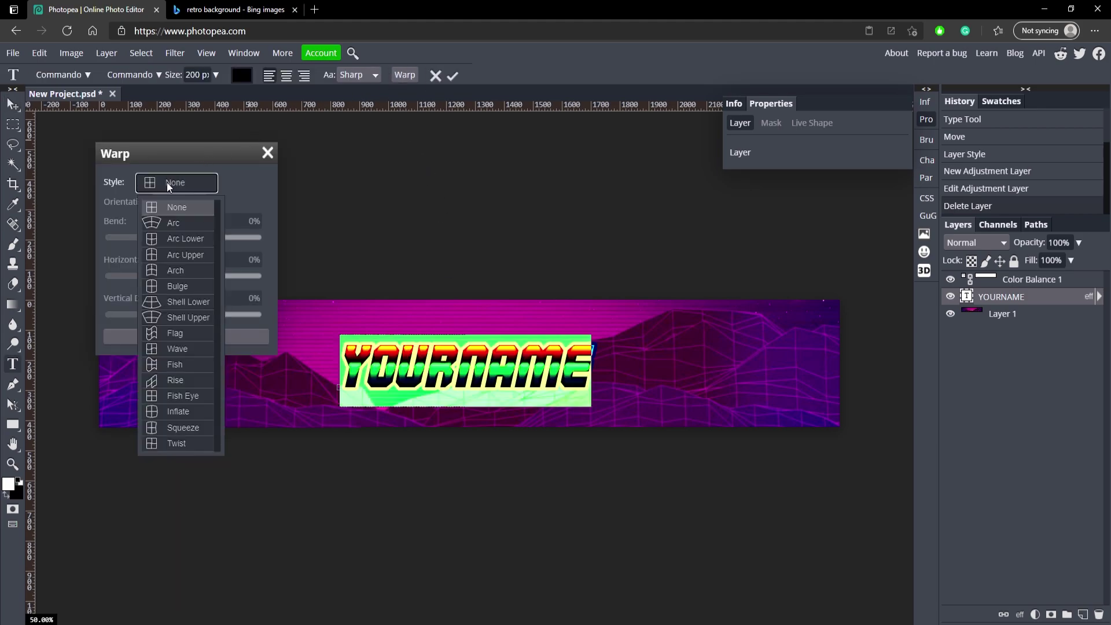
left_click(197, 255)
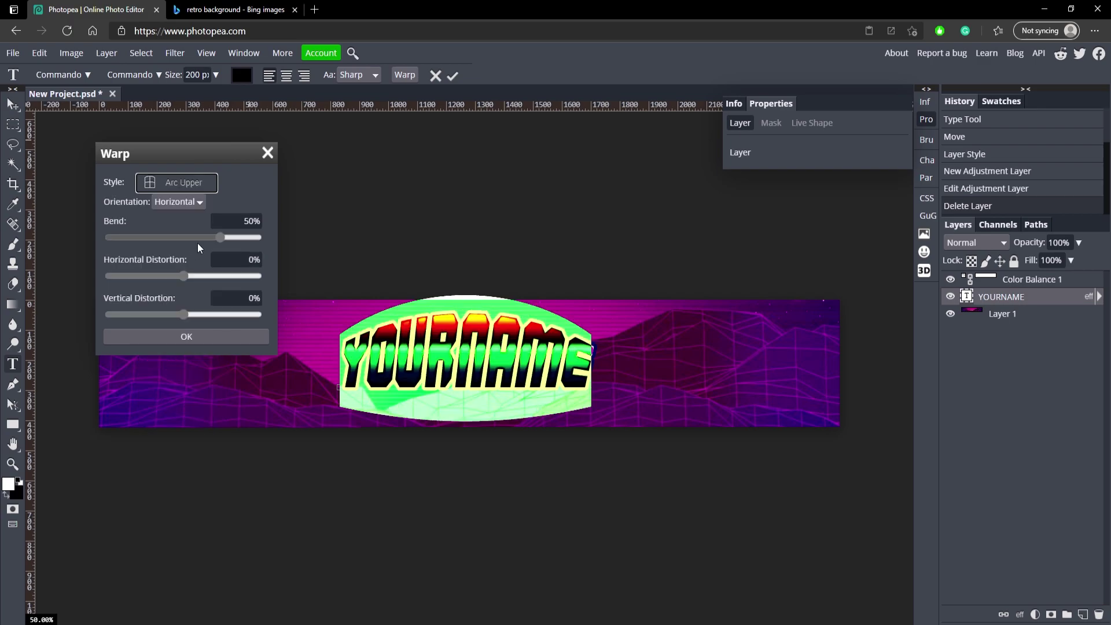
left_click(242, 220)
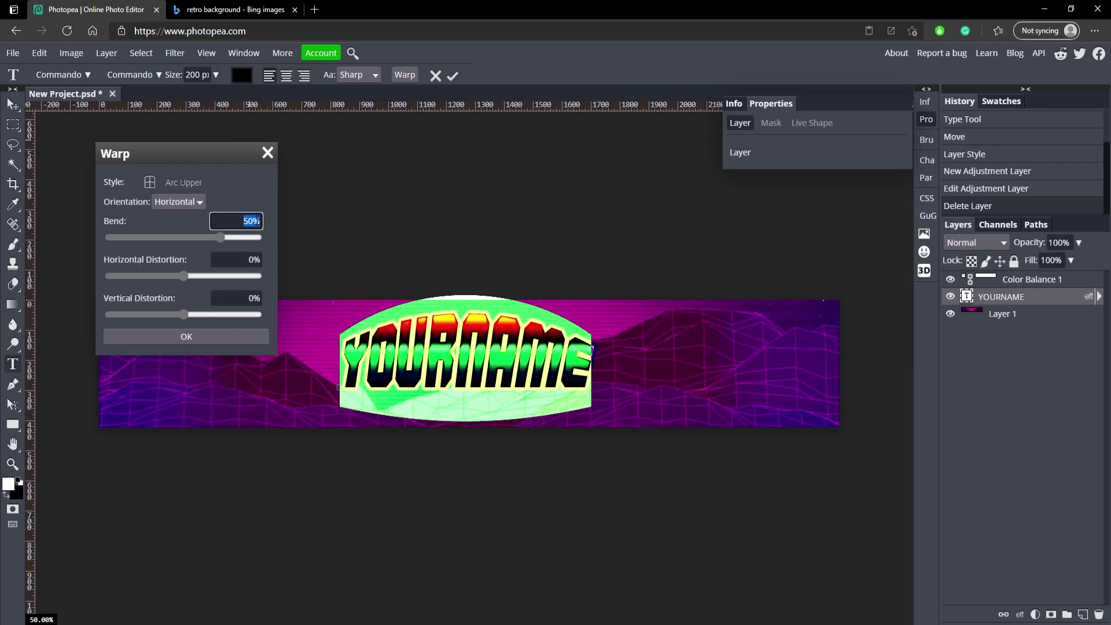
type("14")
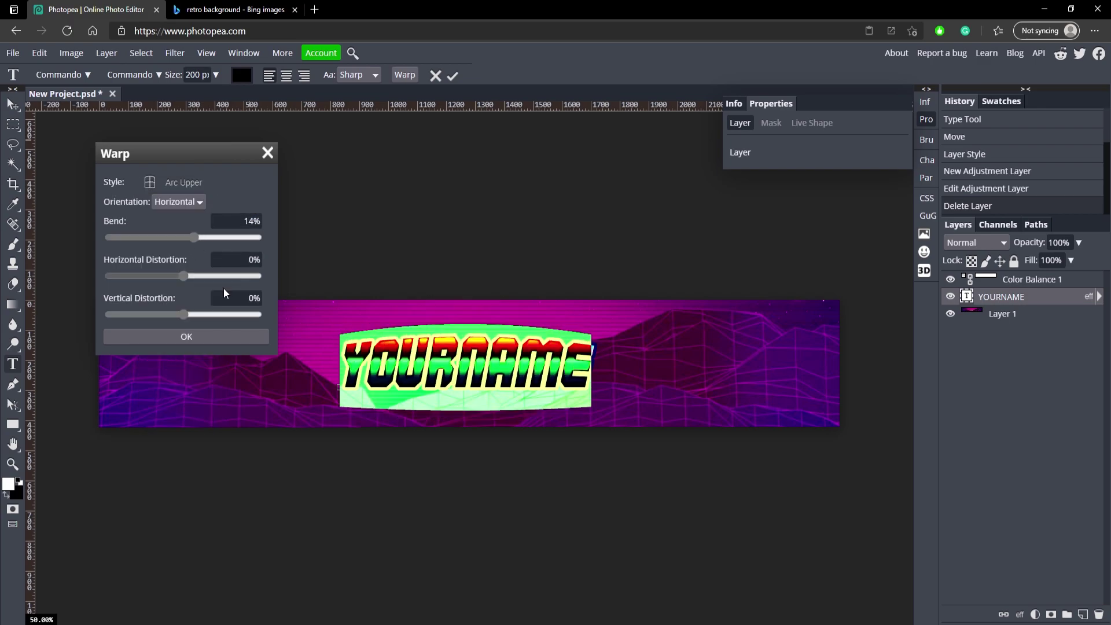
left_click(208, 337)
left_click(451, 78)
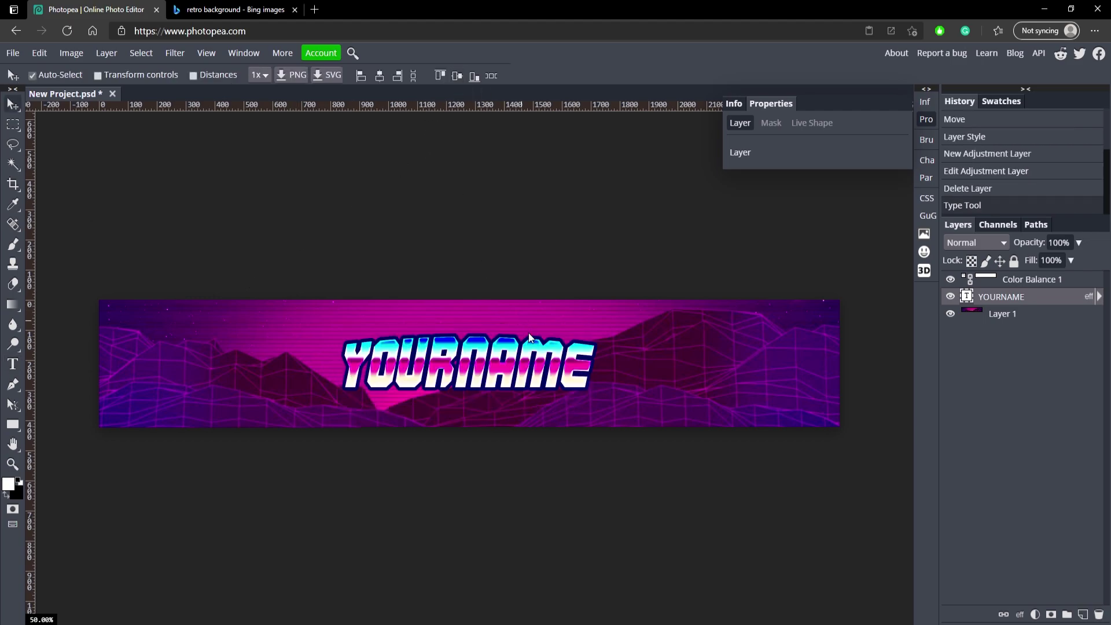
Step: Drag YOURNAME a few pixels lower, then create an empty Layer 2 above Color Balance 1
left_click_drag(544, 366, 545, 370)
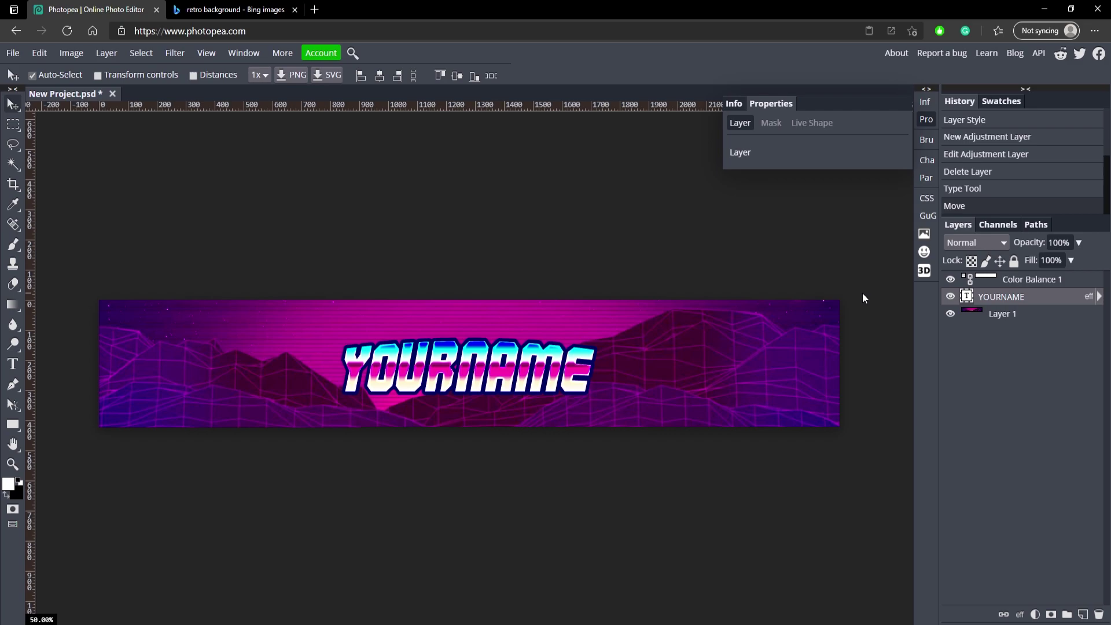
left_click(1030, 282)
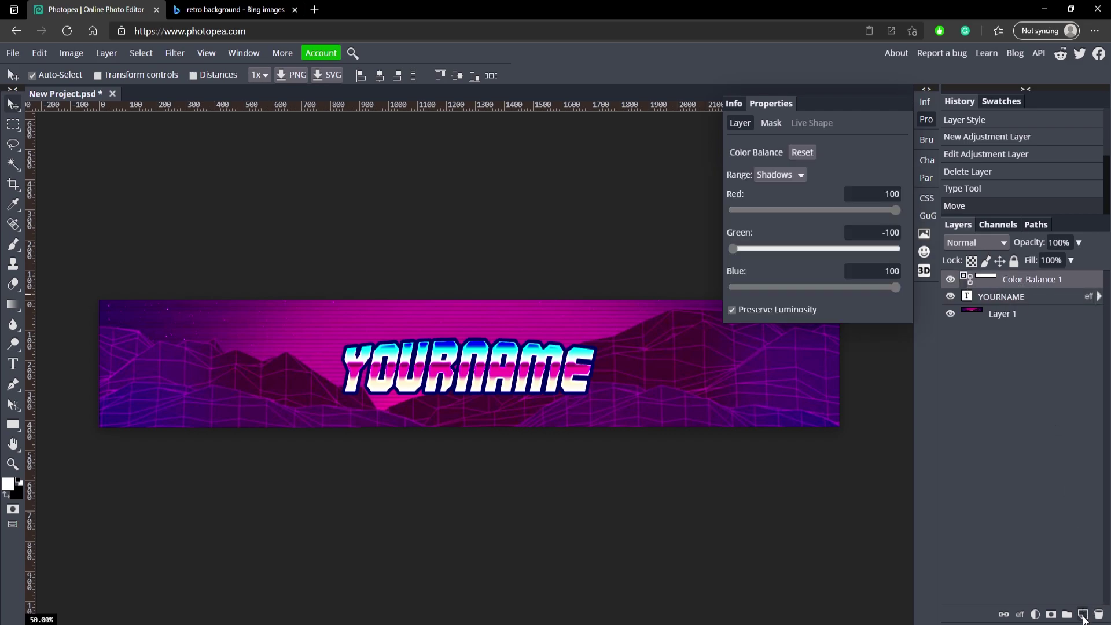
left_click(1082, 616)
left_click(12, 467)
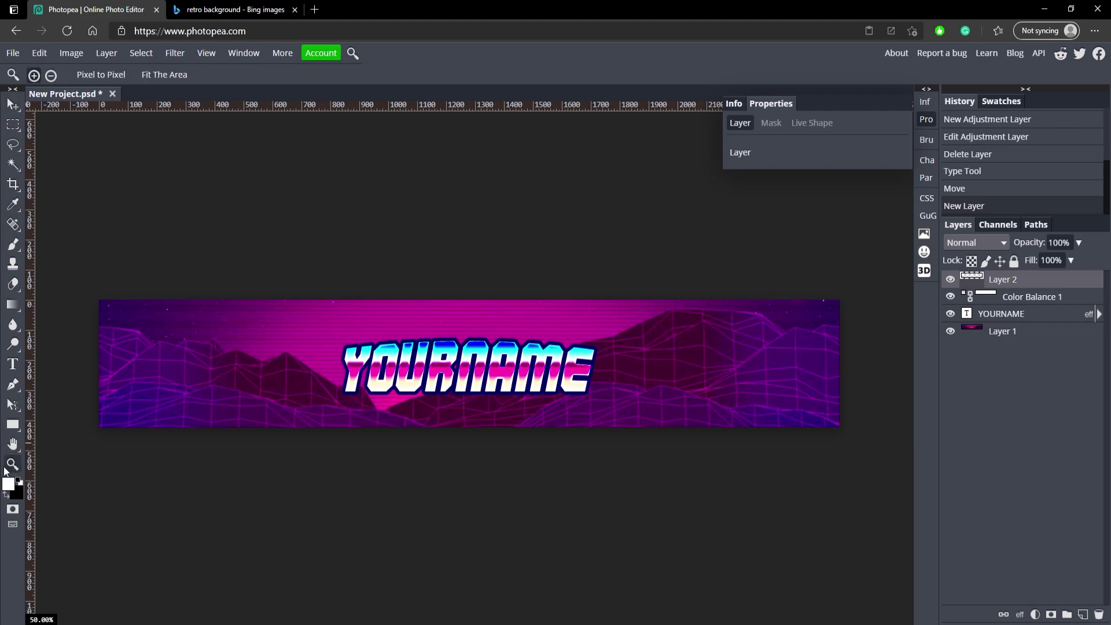
Step: Choose the Brush tool and make it very large with a soft edge
scroll(372, 334, "down", 3)
left_click(927, 124)
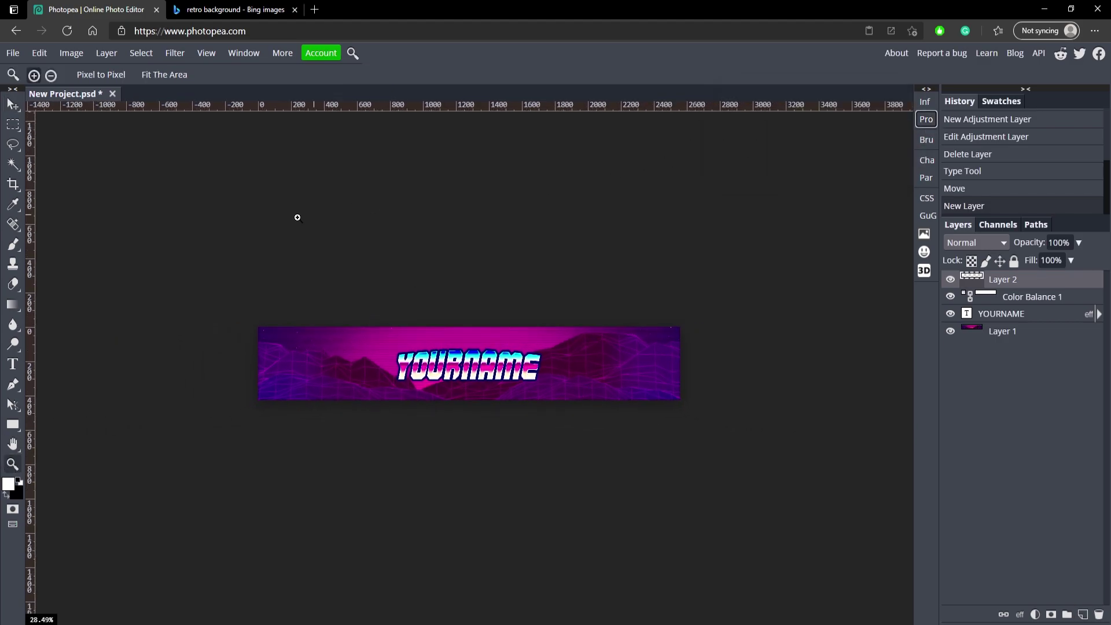
left_click(13, 244)
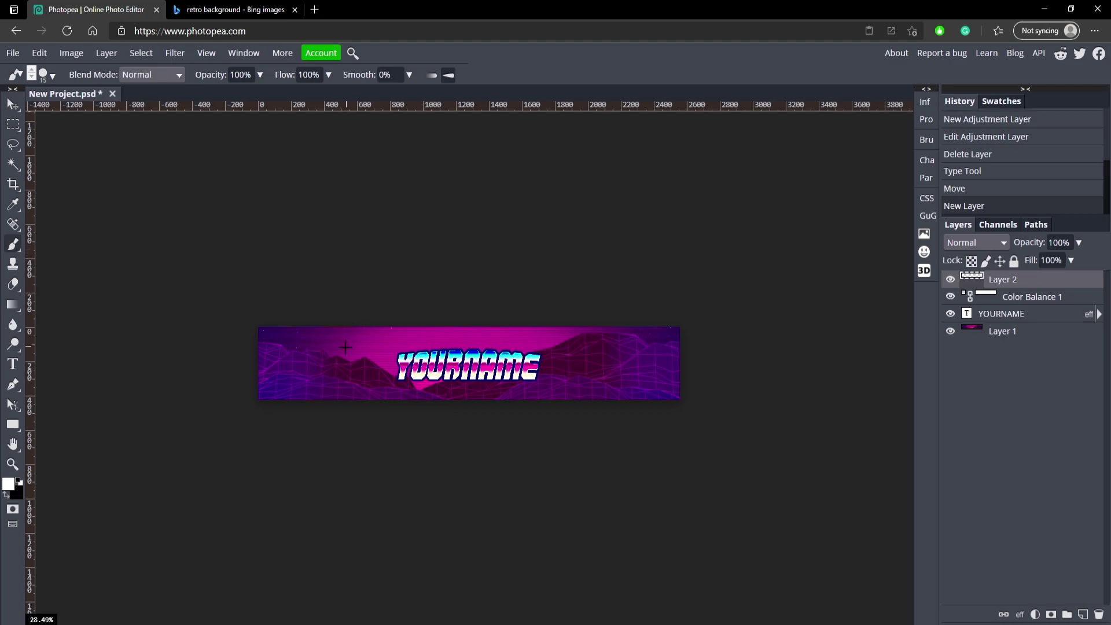
mouse_move(349, 346)
left_mouse_down()
mouse_move(527, 346)
mouse_move(514, 346)
mouse_move(461, 84)
mouse_move(458, 376)
left_mouse_up()
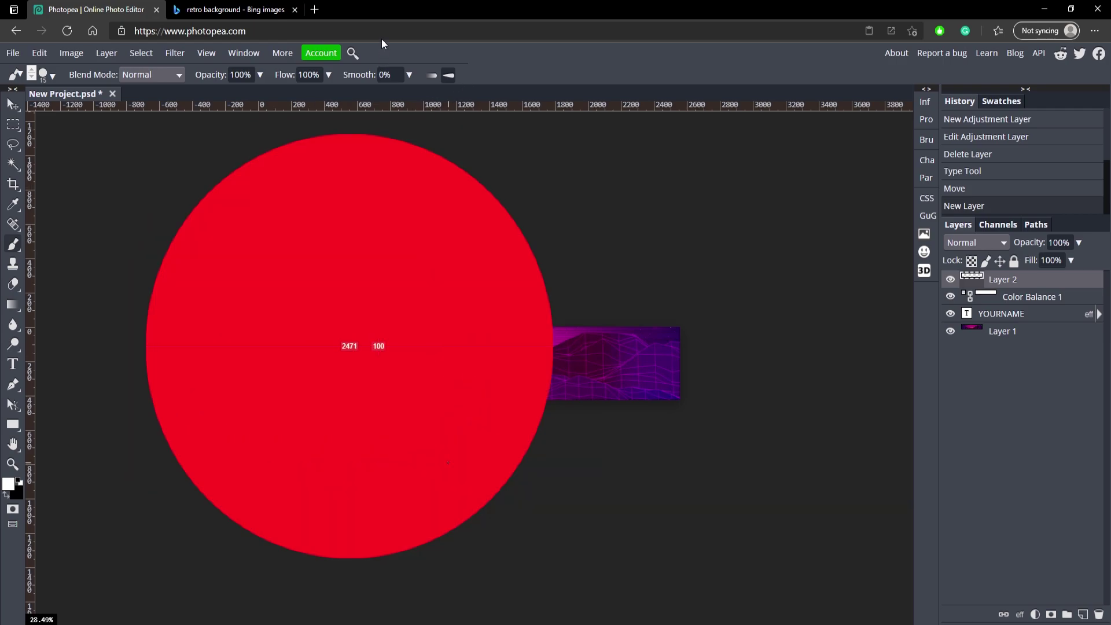
mouse_move(381, 39)
left_mouse_down()
mouse_move(381, 174)
mouse_move(380, 39)
mouse_move(381, 58)
left_mouse_up()
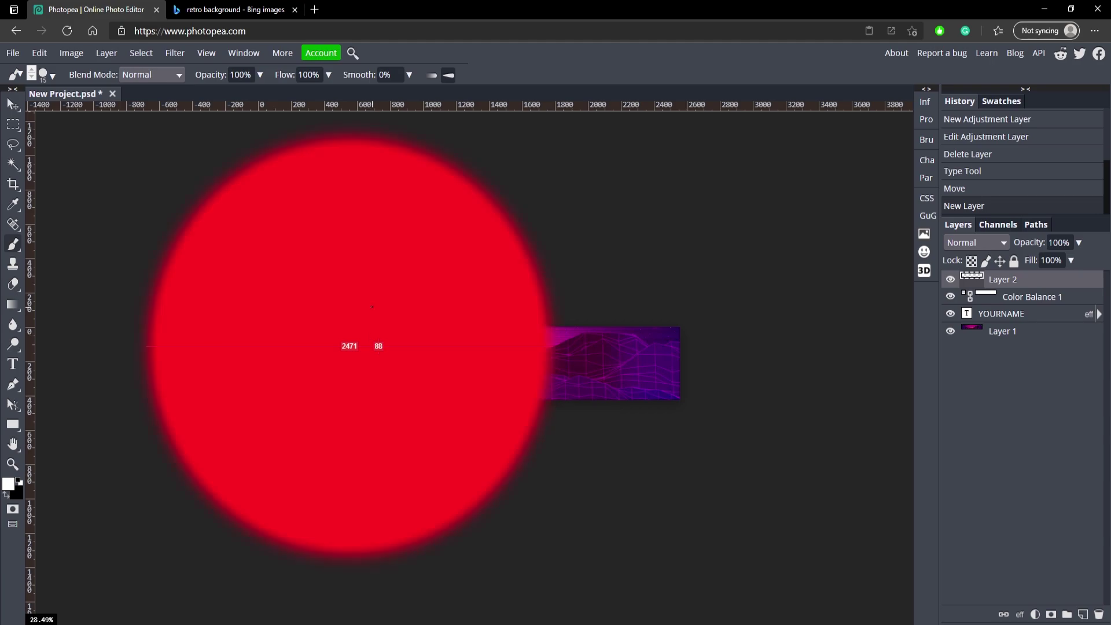
mouse_move(372, 307)
left_mouse_down()
mouse_move(369, 244)
mouse_move(354, 231)
mouse_move(304, 239)
left_mouse_up()
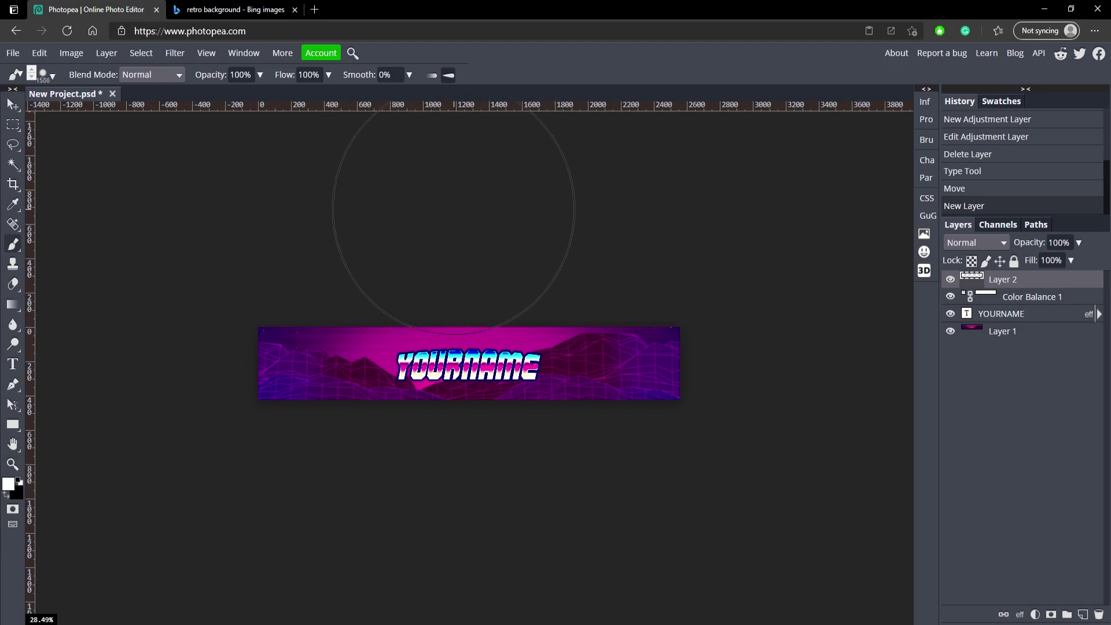
Step: Dab white at the banner's top centre, redoing it with a larger brush
left_click(468, 208)
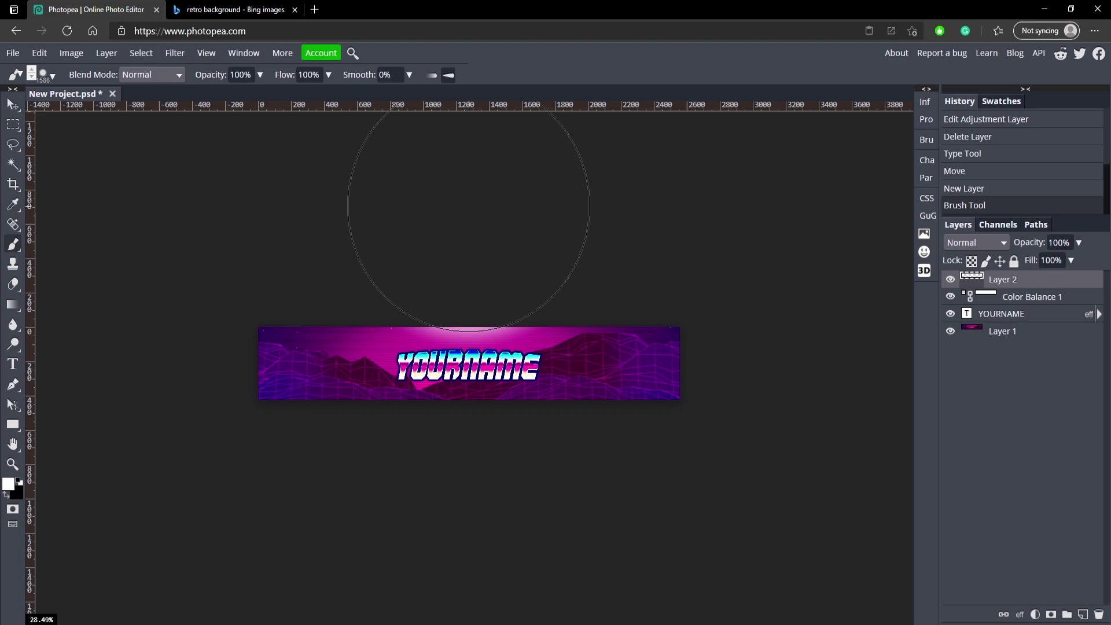
key("ctrl+z")
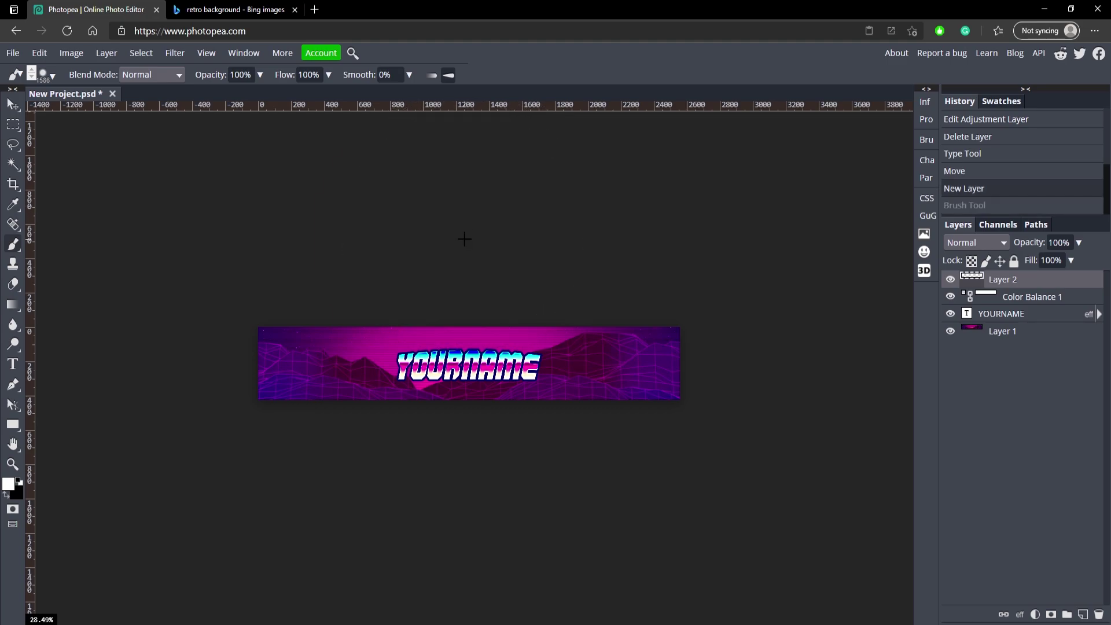
key("bracketright")
key("bracketright")
left_click(466, 224)
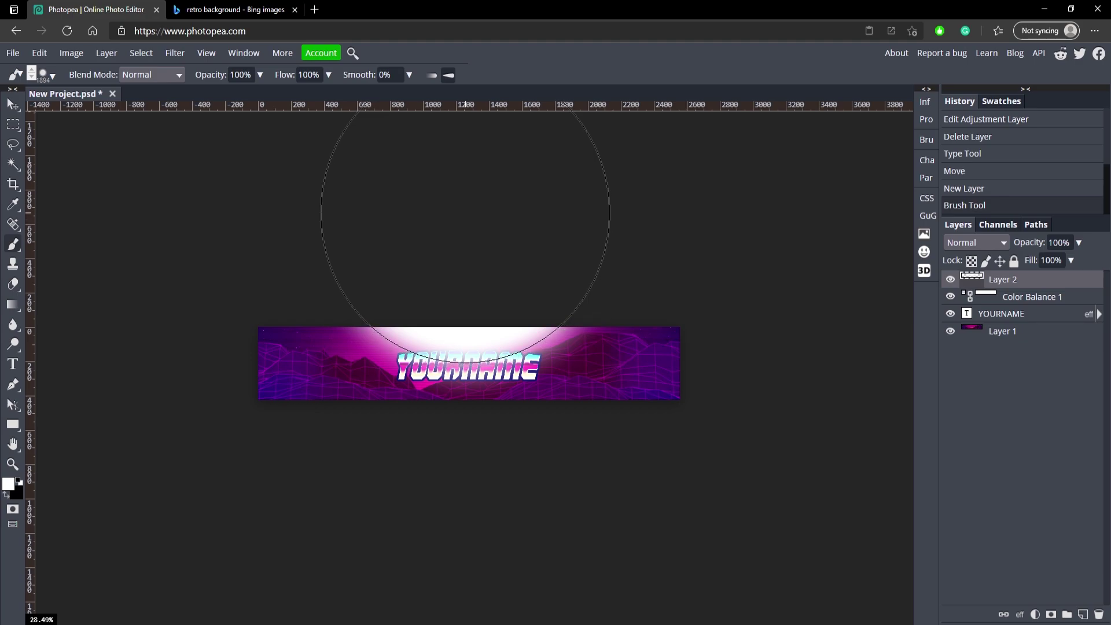
Step: Set Layer 2's opacity to 33%, toggle its visibility to compare, then zoom out
left_click(12, 463)
key("ctrl+plus")
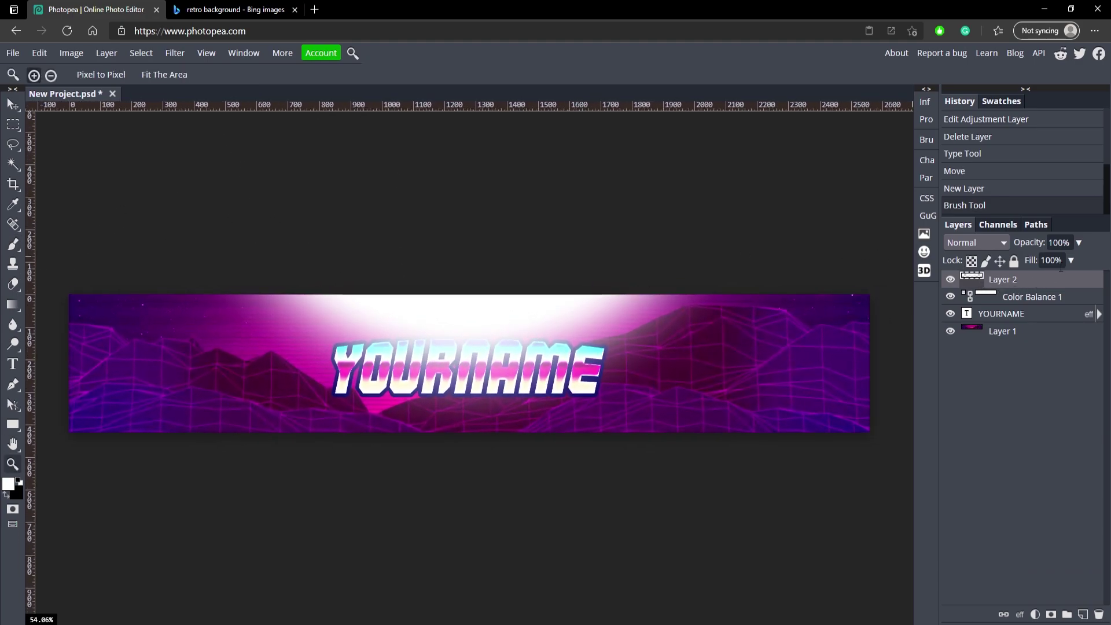
left_click(1080, 242)
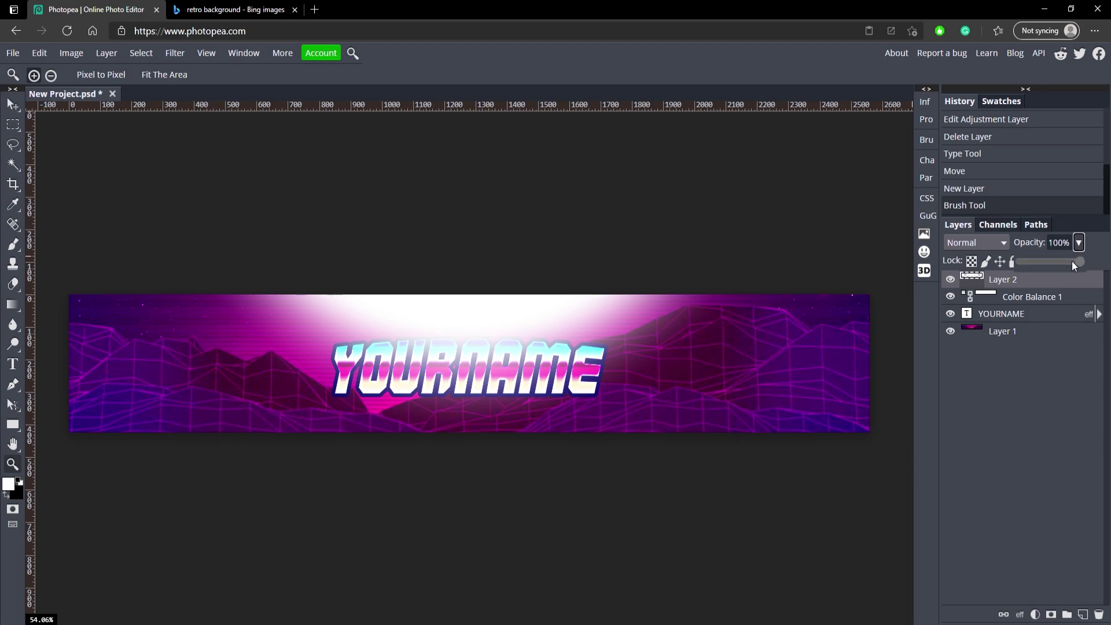
left_click_drag(1072, 262, 1040, 266)
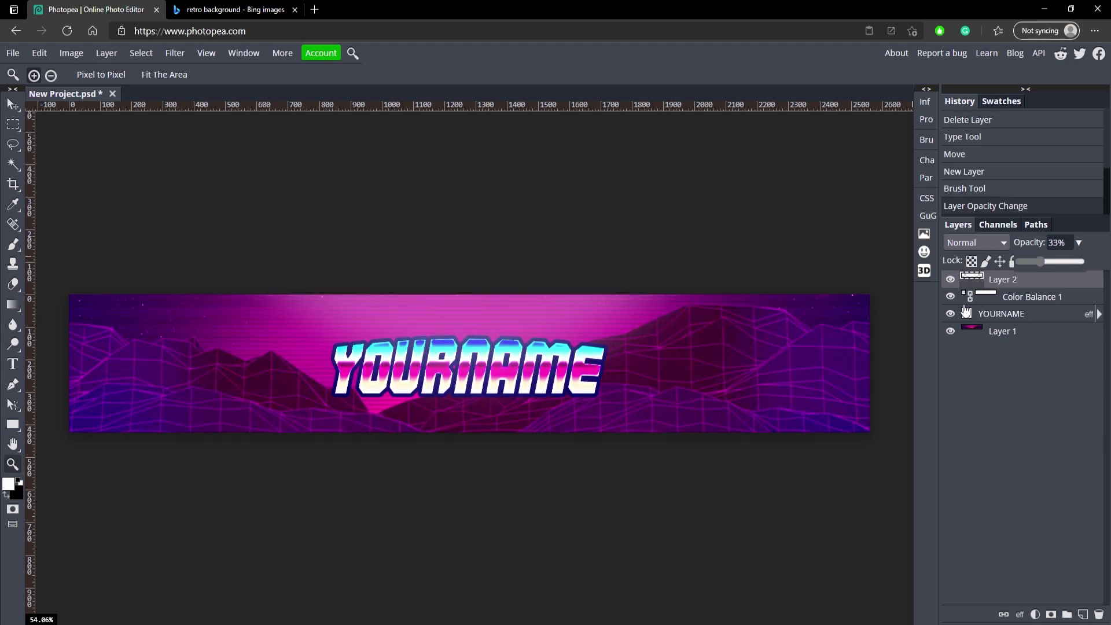
left_click(950, 279)
left_click(950, 279)
left_click(951, 280)
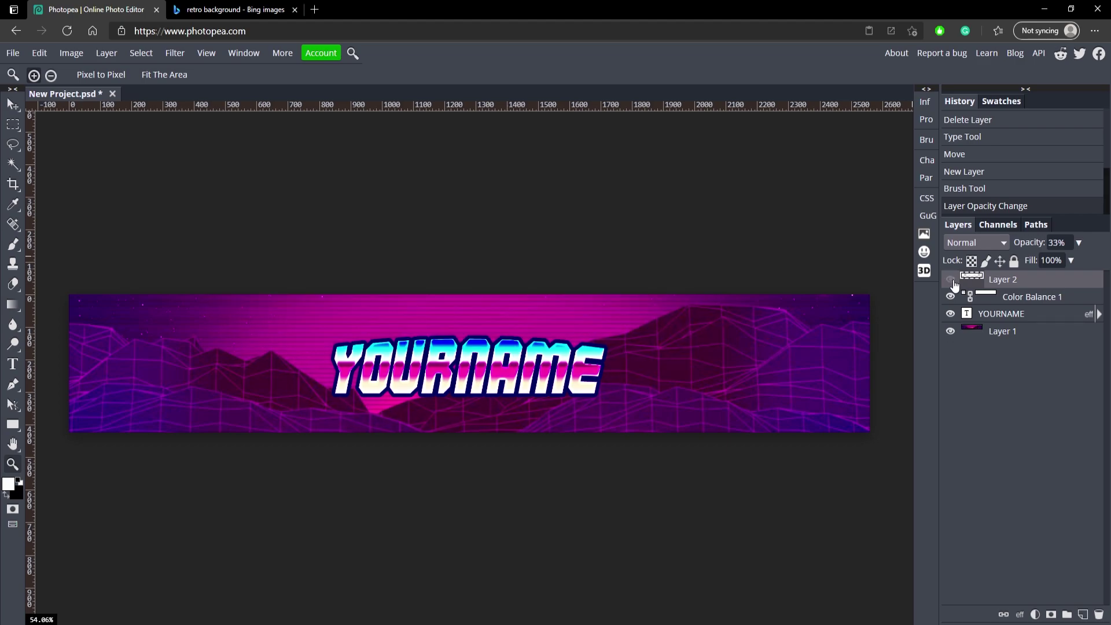
left_click(950, 280)
scroll(261, 407, "down", 1)
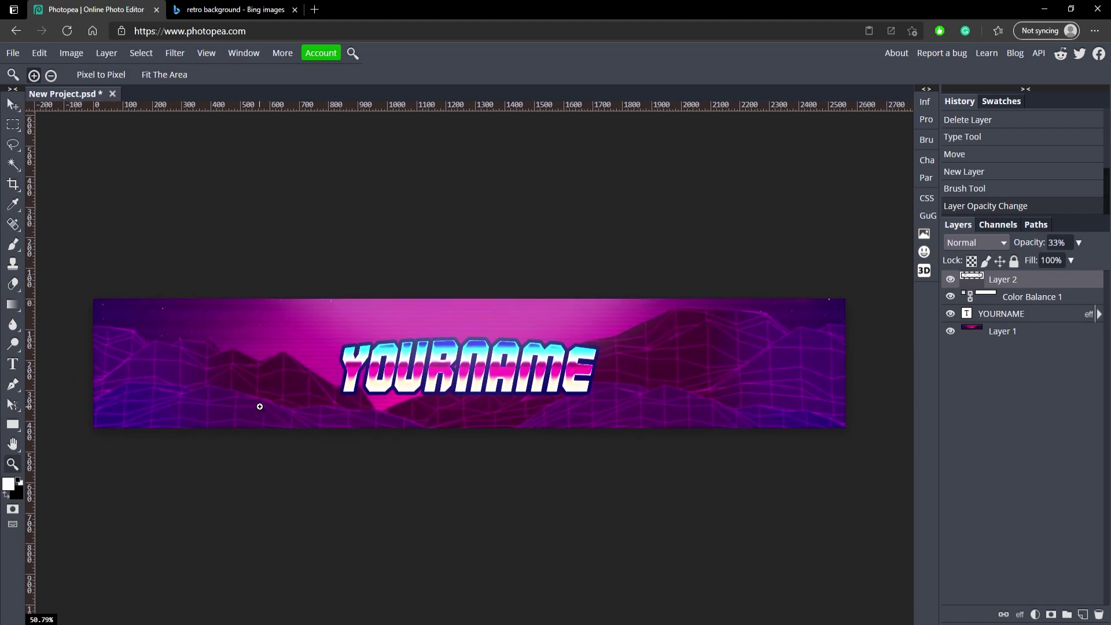
scroll(258, 404, "up", 2)
scroll(275, 396, "down", 2)
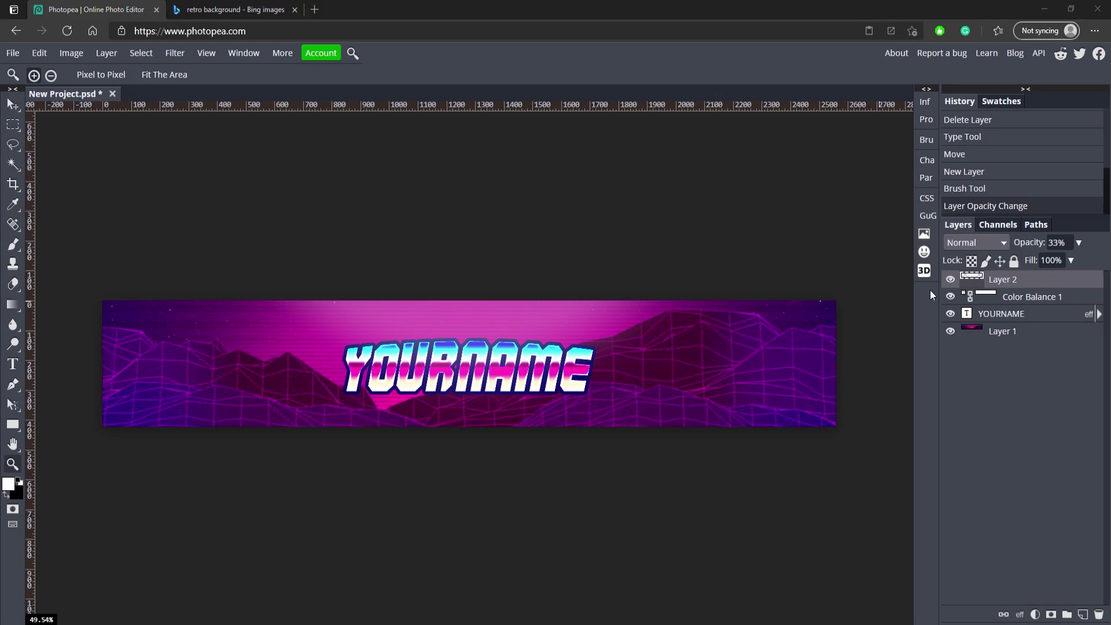
Step: Add a Curves adjustment layer and shape an S-curve on the Red channel
left_click(1035, 615)
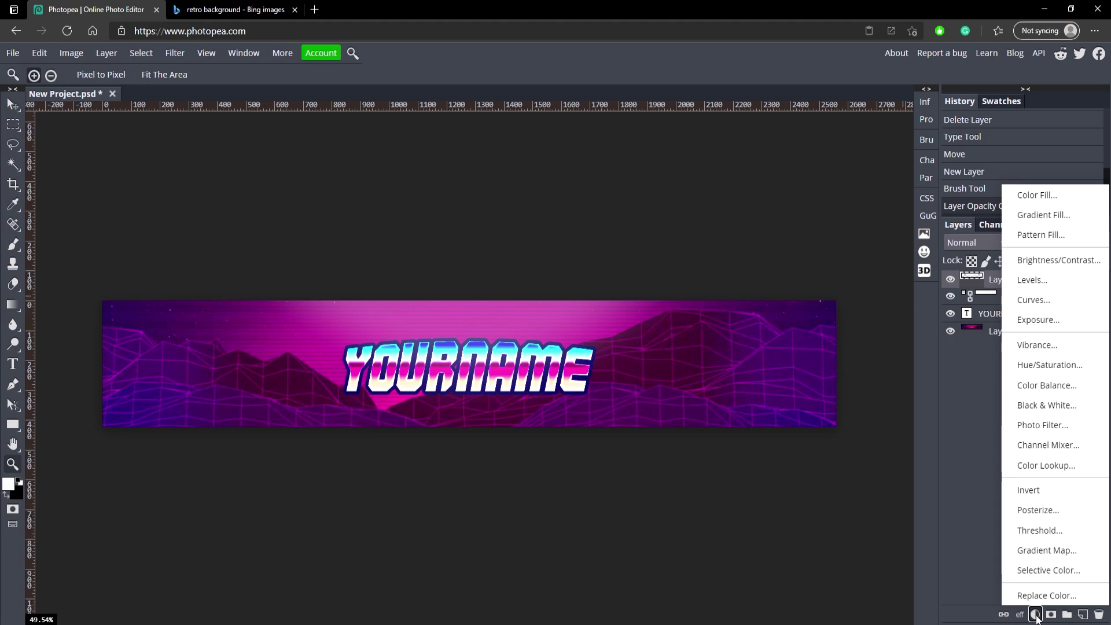
left_click(1050, 300)
left_click(788, 176)
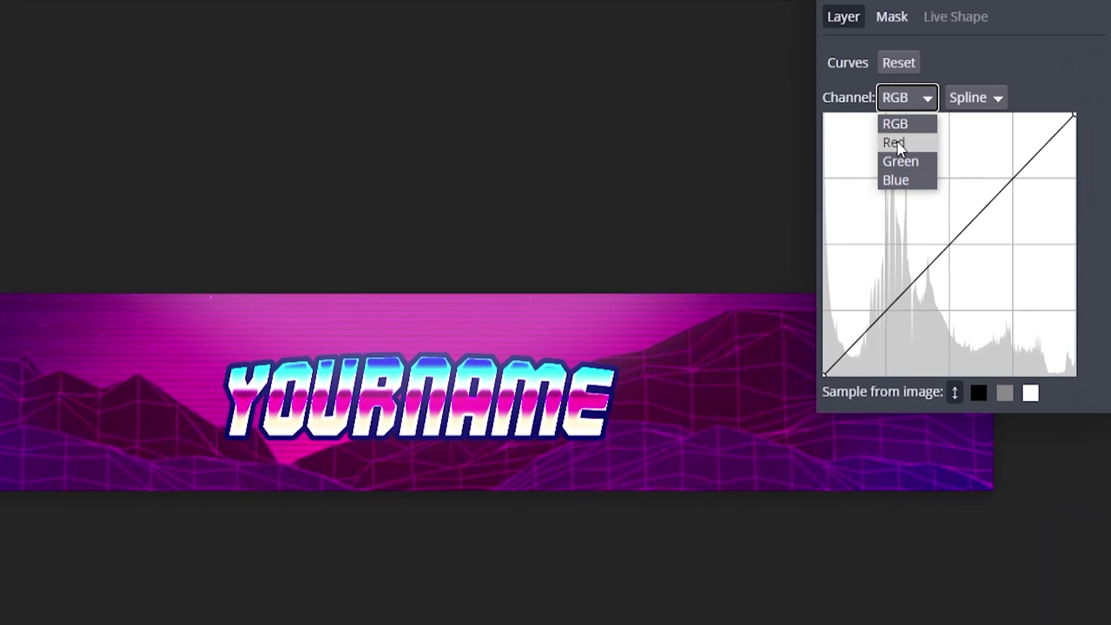
left_click(896, 143)
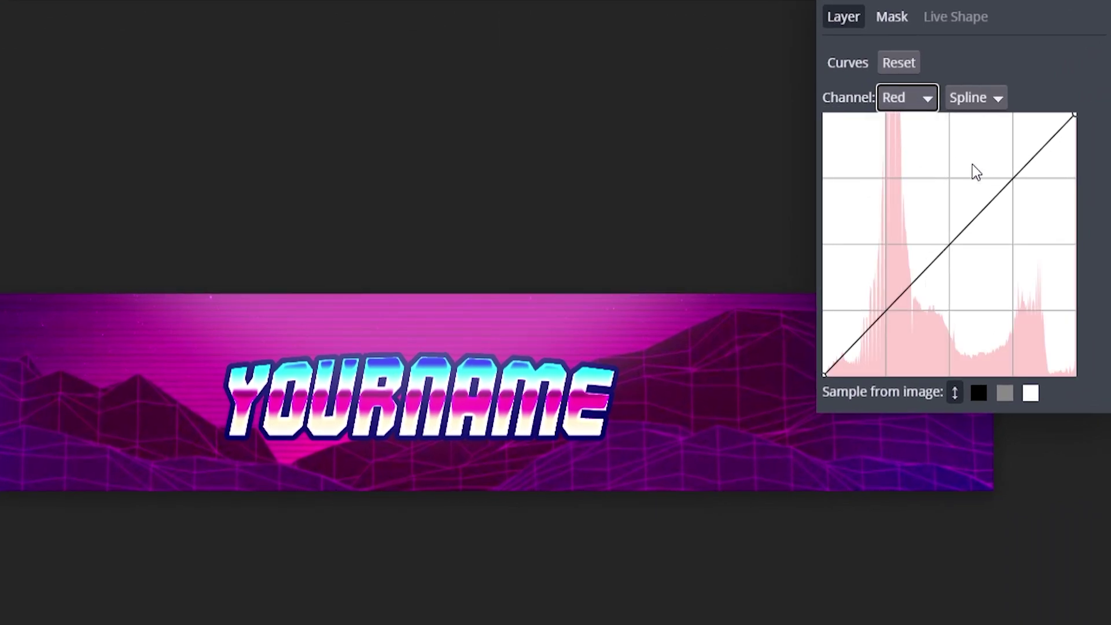
left_click_drag(1022, 167, 1013, 169)
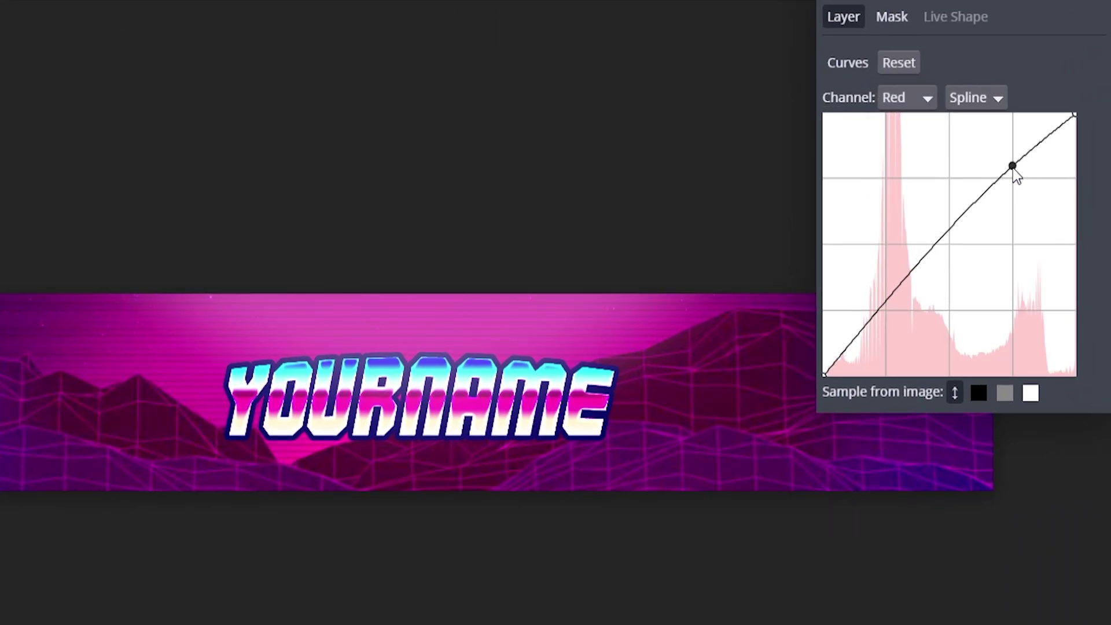
left_click_drag(899, 306, 885, 323)
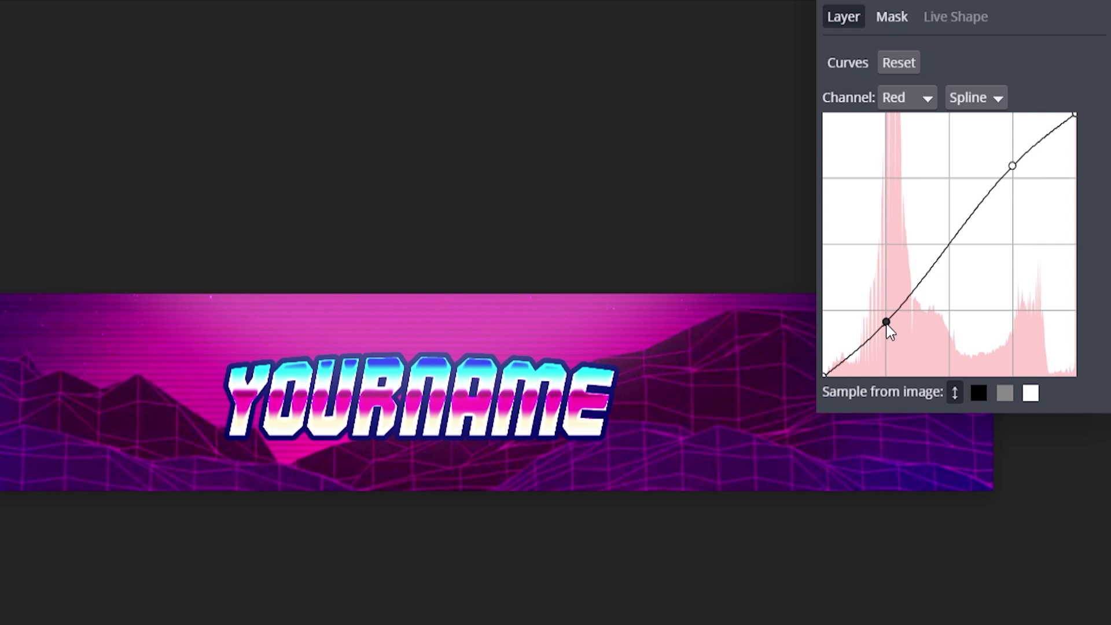
Step: Shape matching S-curves on the Green and Blue channels of the Curves layer
left_click(904, 95)
left_click(900, 160)
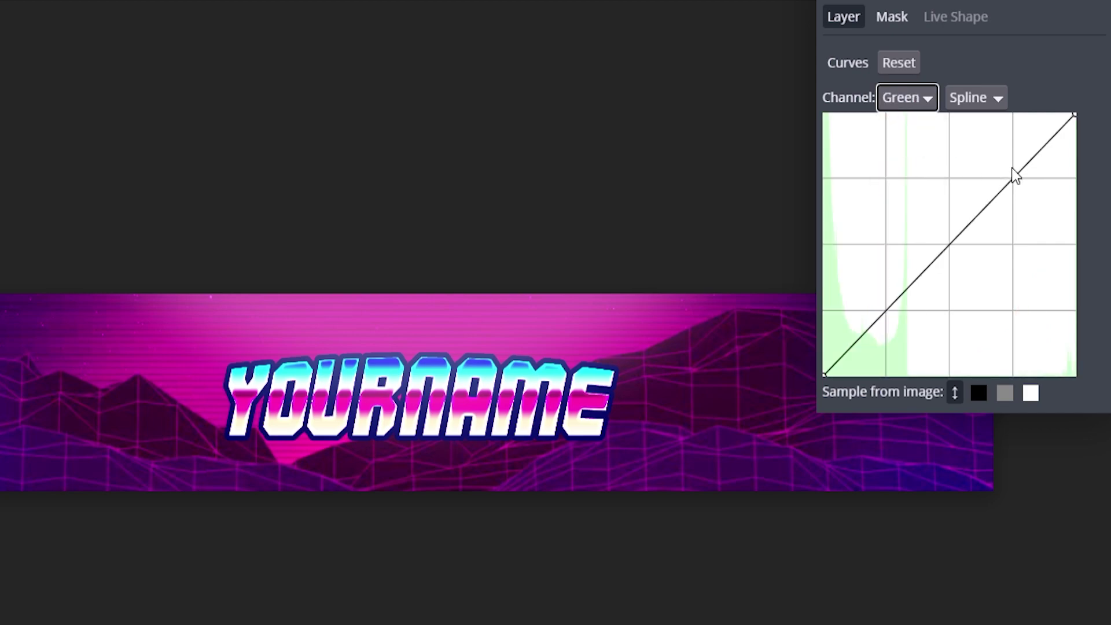
left_click(1013, 166)
left_click_drag(891, 317, 886, 323)
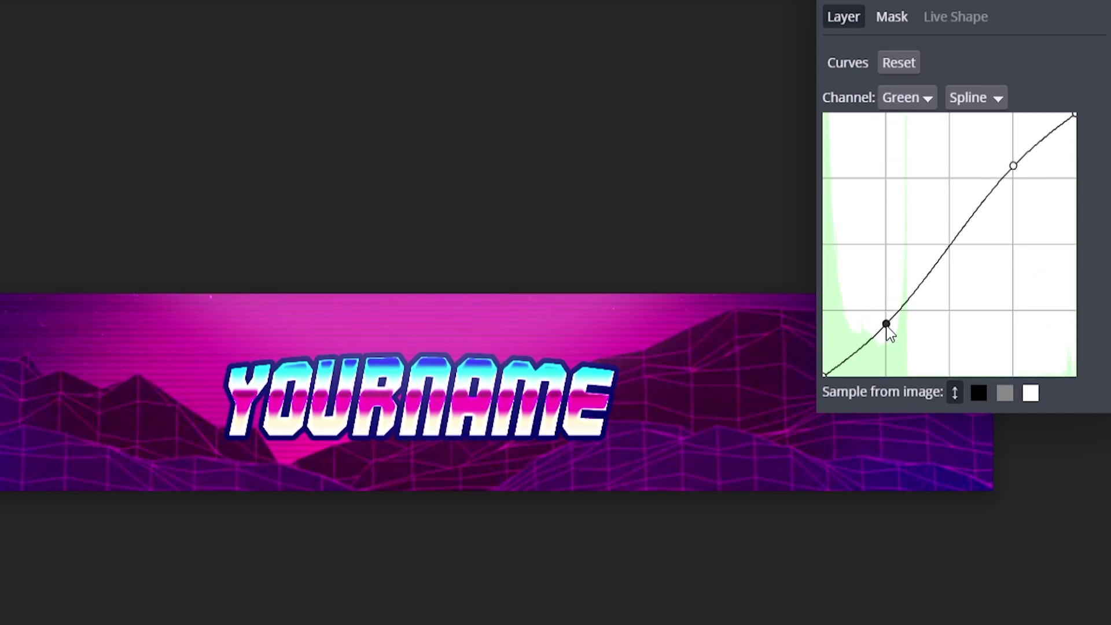
left_click(908, 104)
left_click(910, 181)
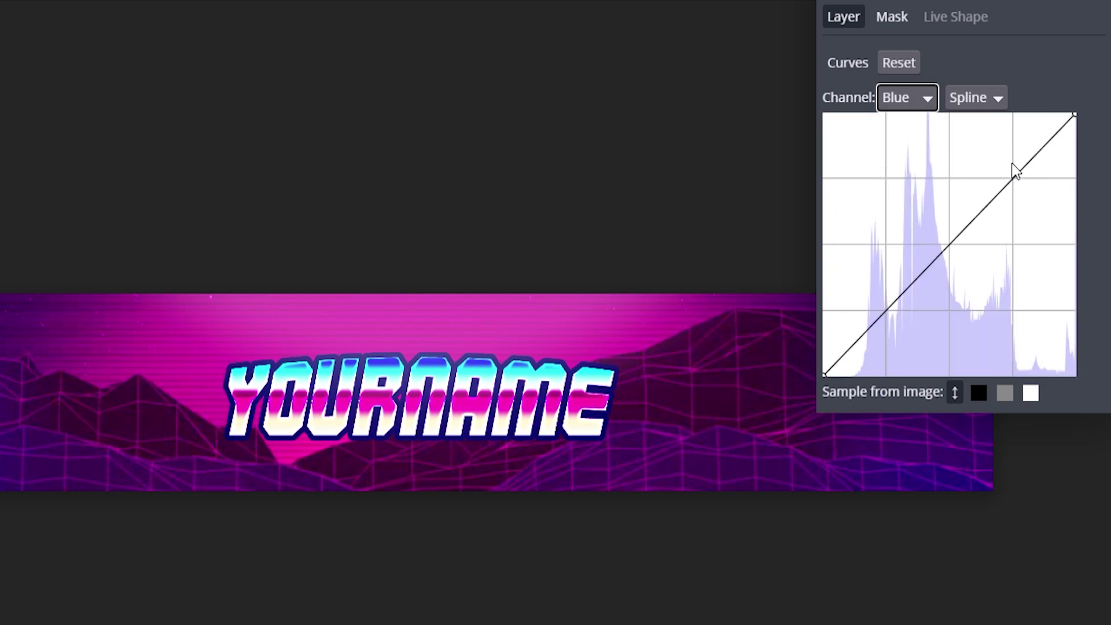
left_click(1014, 191)
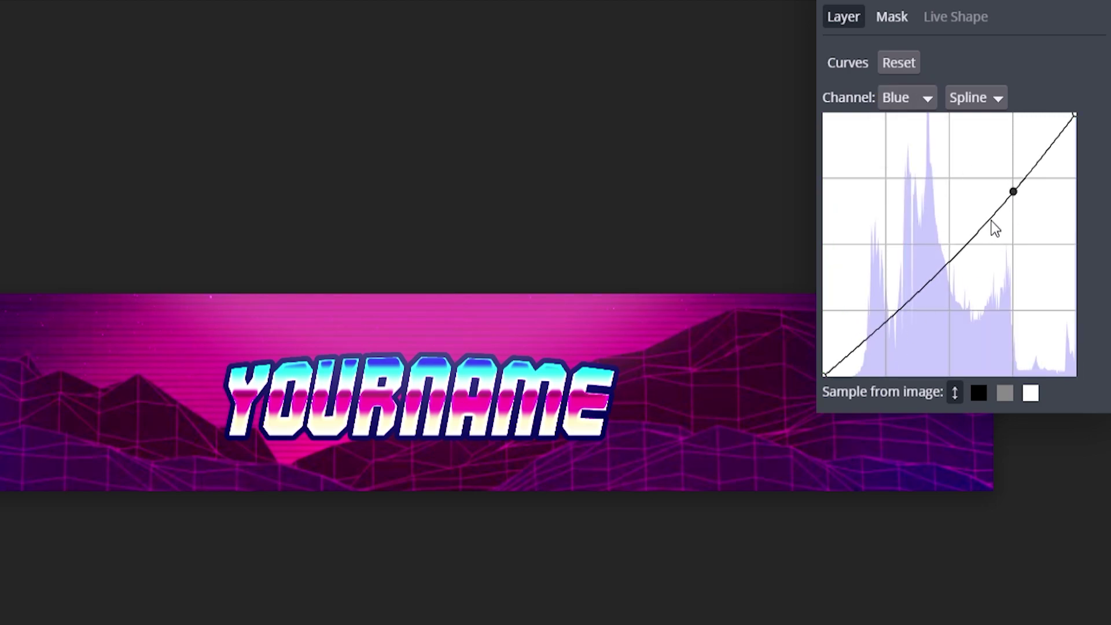
left_click_drag(891, 303, 886, 297)
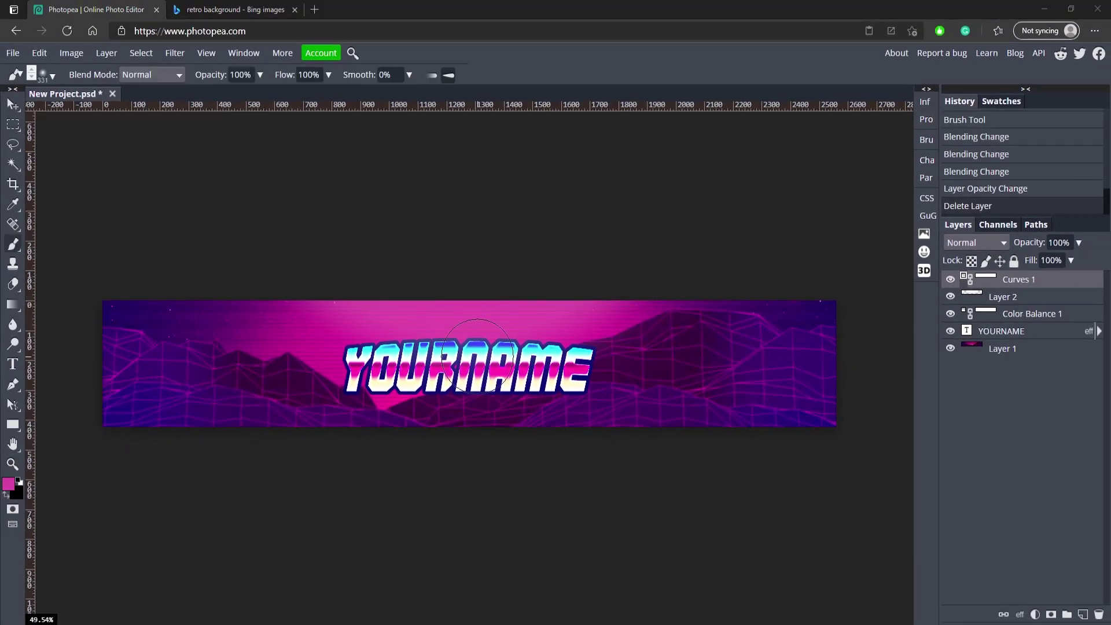
Step: Resize the canvas to 2560×1440 through Image > Canvas Size
left_click(13, 104)
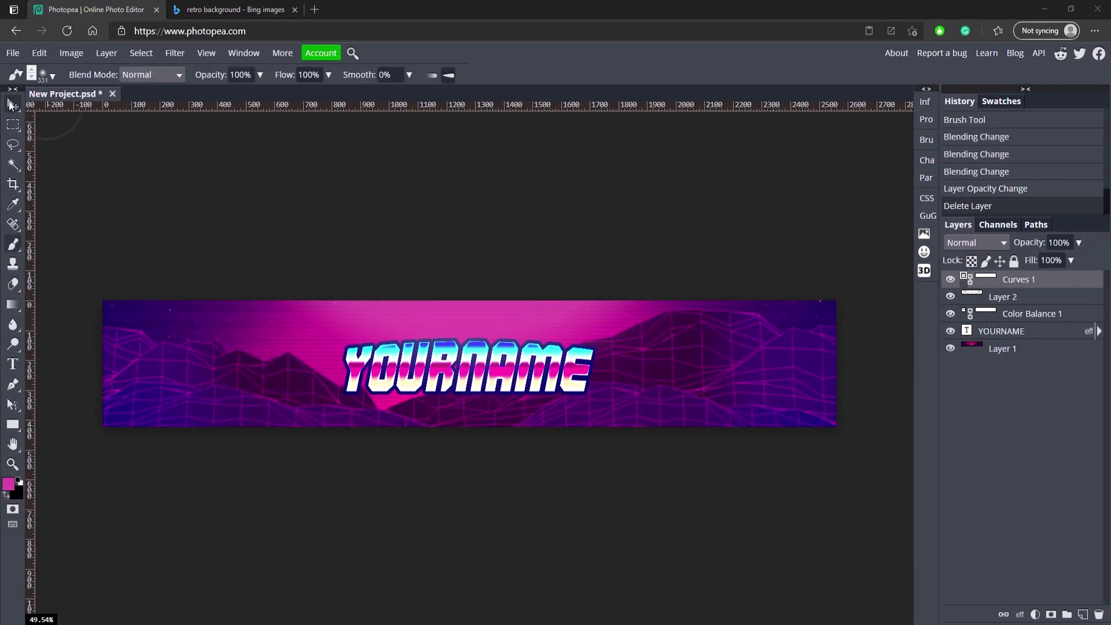
left_click(72, 53)
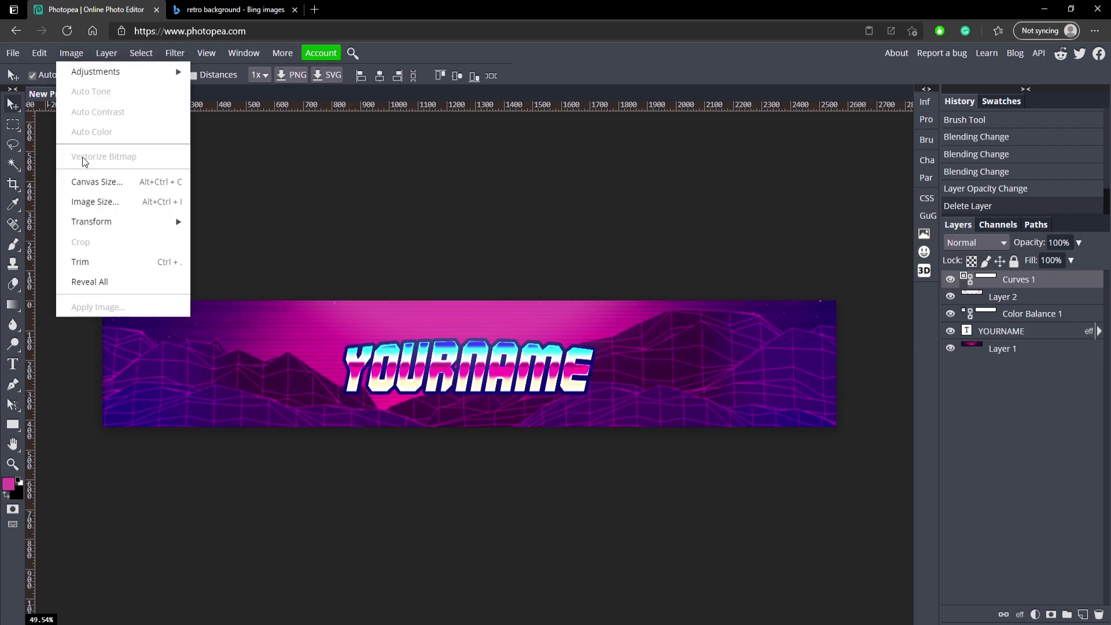
left_click(88, 181)
double_click(147, 200)
type("1440")
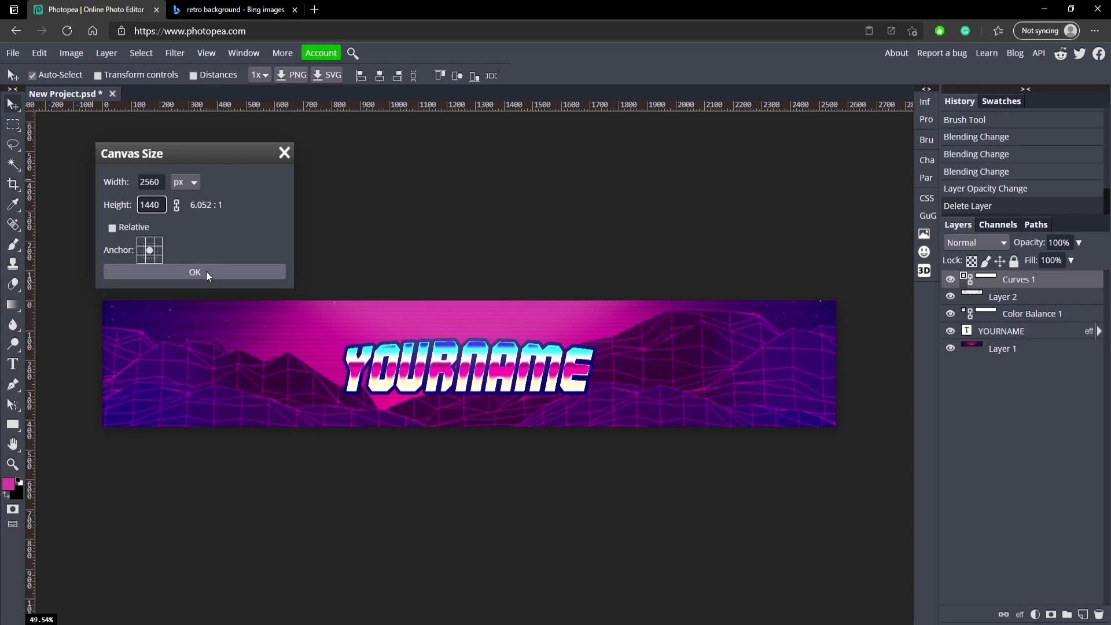
left_click(203, 272)
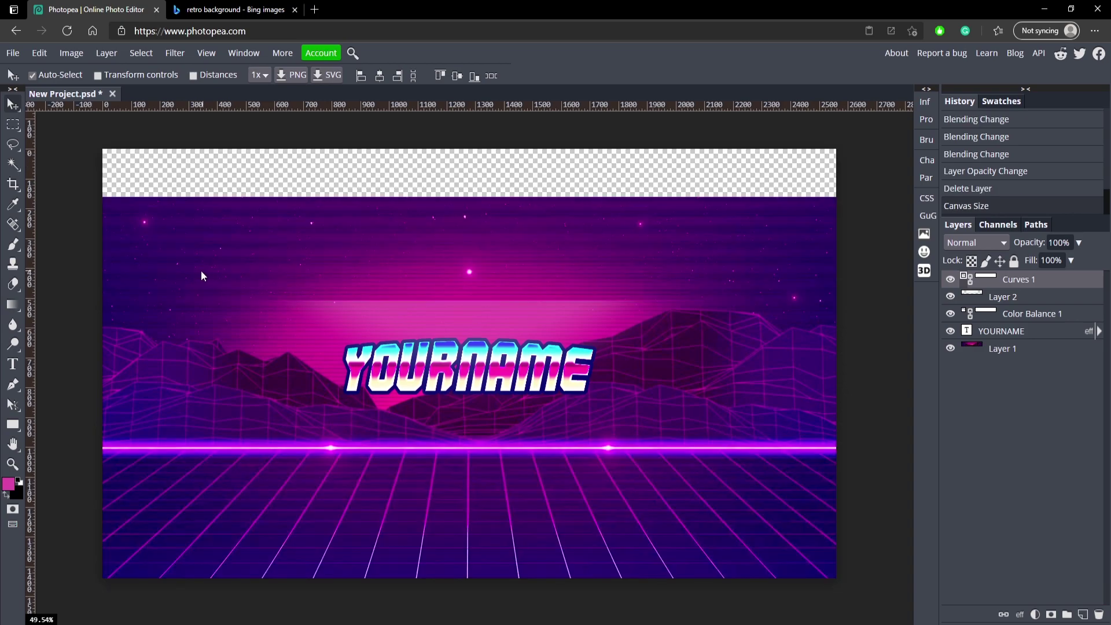
Step: Draw a black-filled rectangle over the canvas top, undoing an extra bottom rectangle
left_click(12, 463)
scroll(193, 439, "down", 1)
scroll(203, 436, "up", 2)
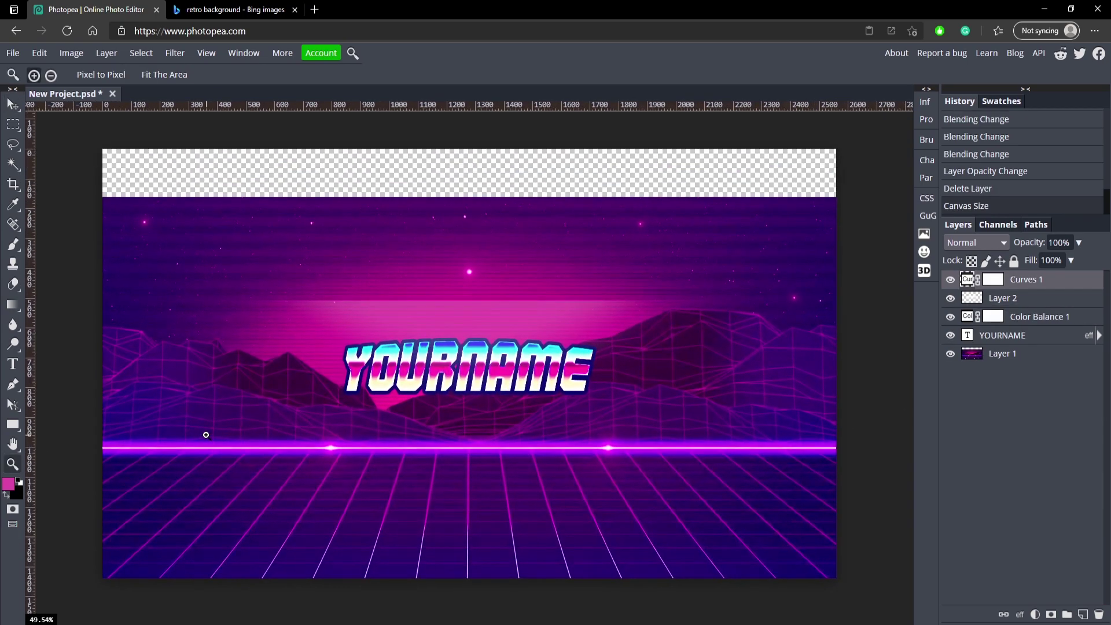
left_click(12, 424)
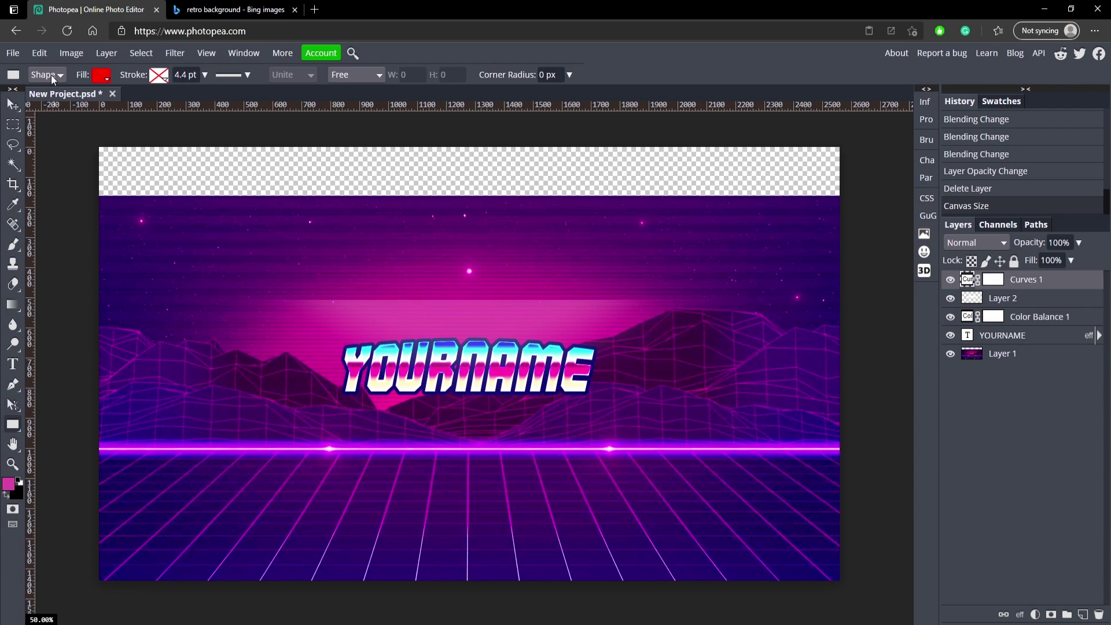
left_click(92, 74)
left_click(222, 150)
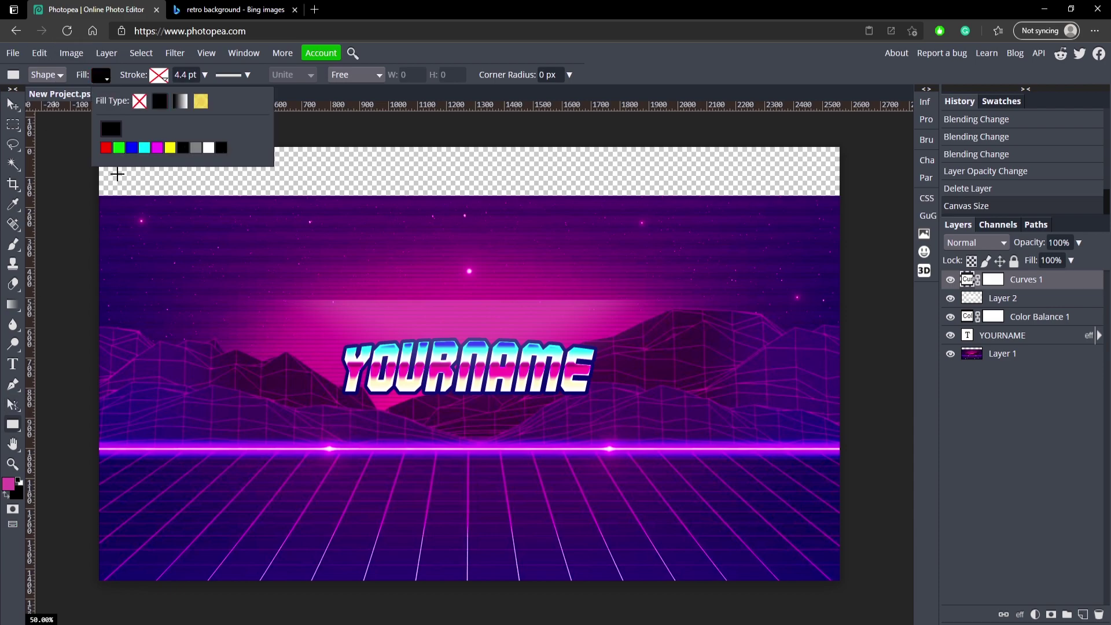
left_click(12, 427)
left_click(101, 76)
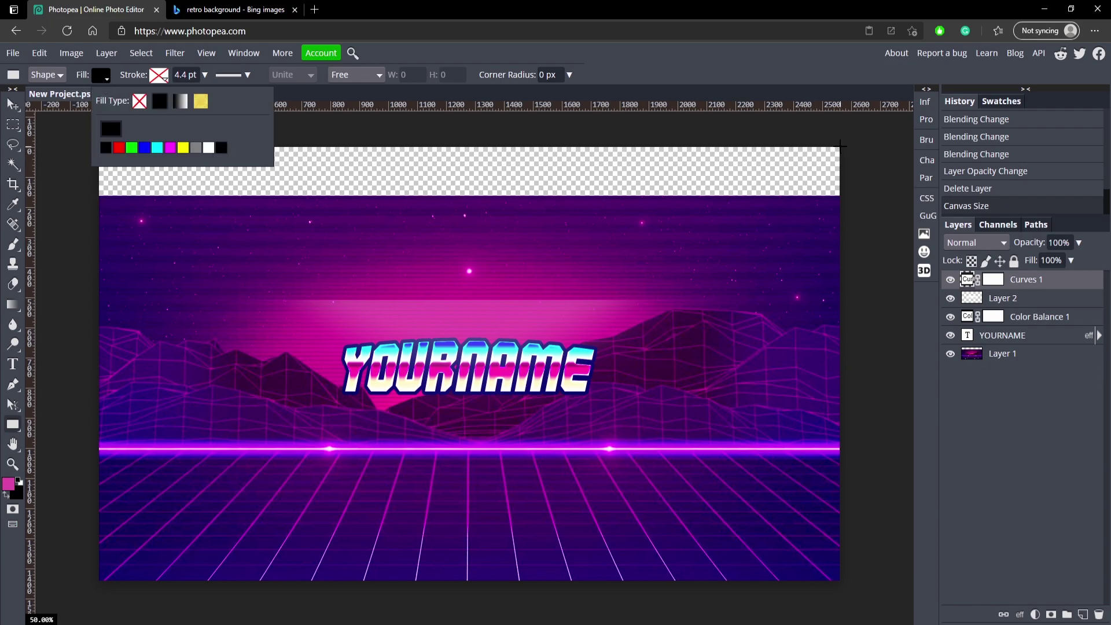
left_click_drag(840, 144, 85, 297)
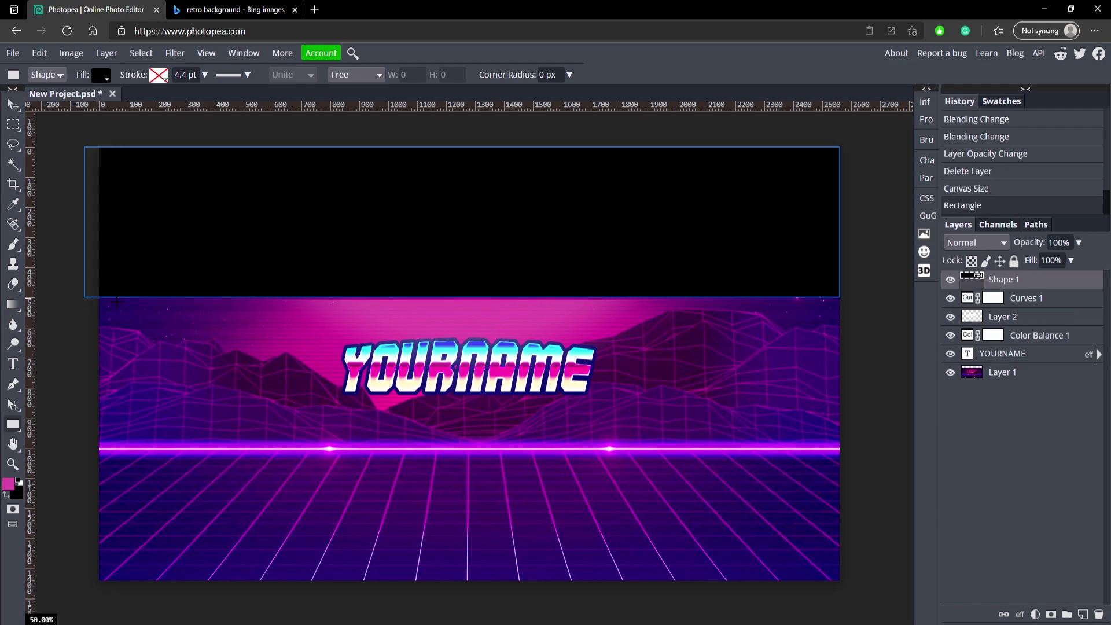
left_click_drag(100, 583, 842, 421)
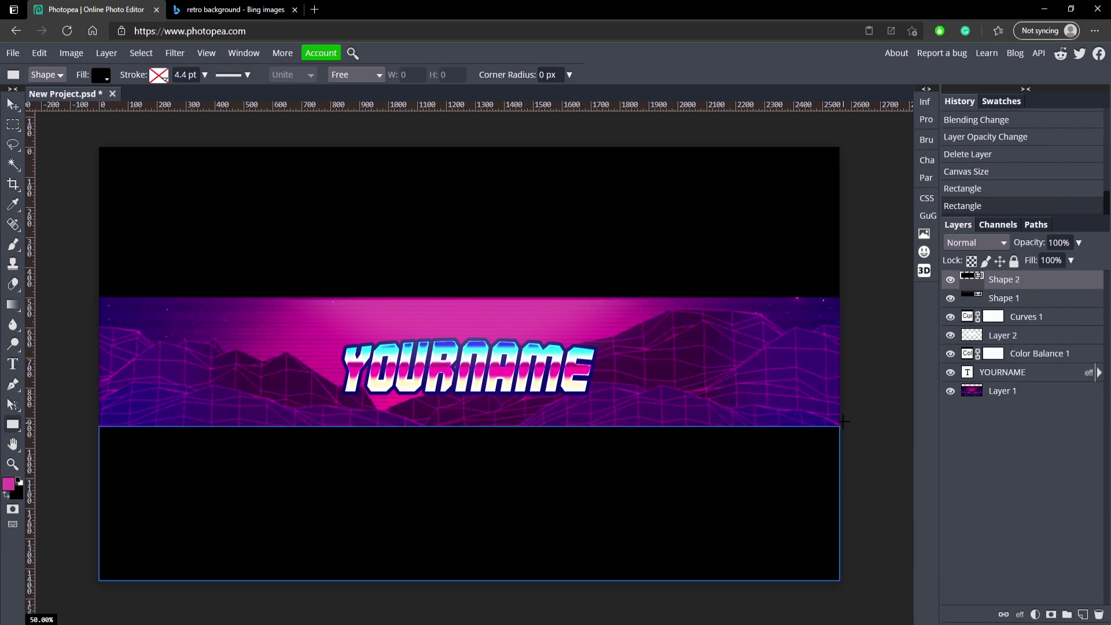
key("ctrl+z")
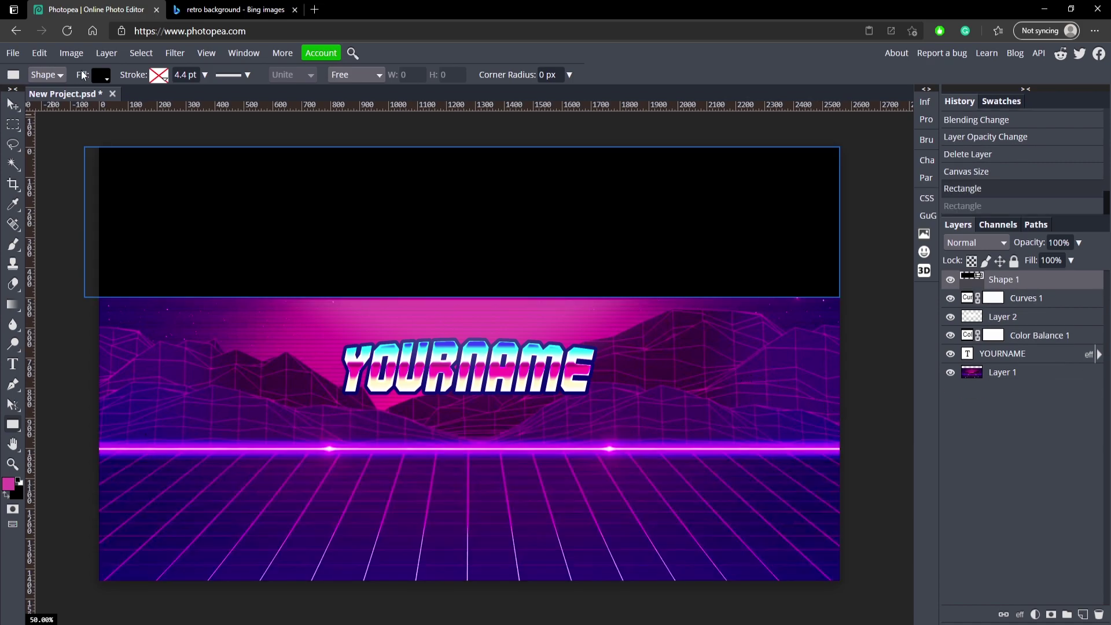
Step: Shrink the canvas height to 423 and draw a black rectangle below the banner strip
left_click(72, 52)
left_click(96, 182)
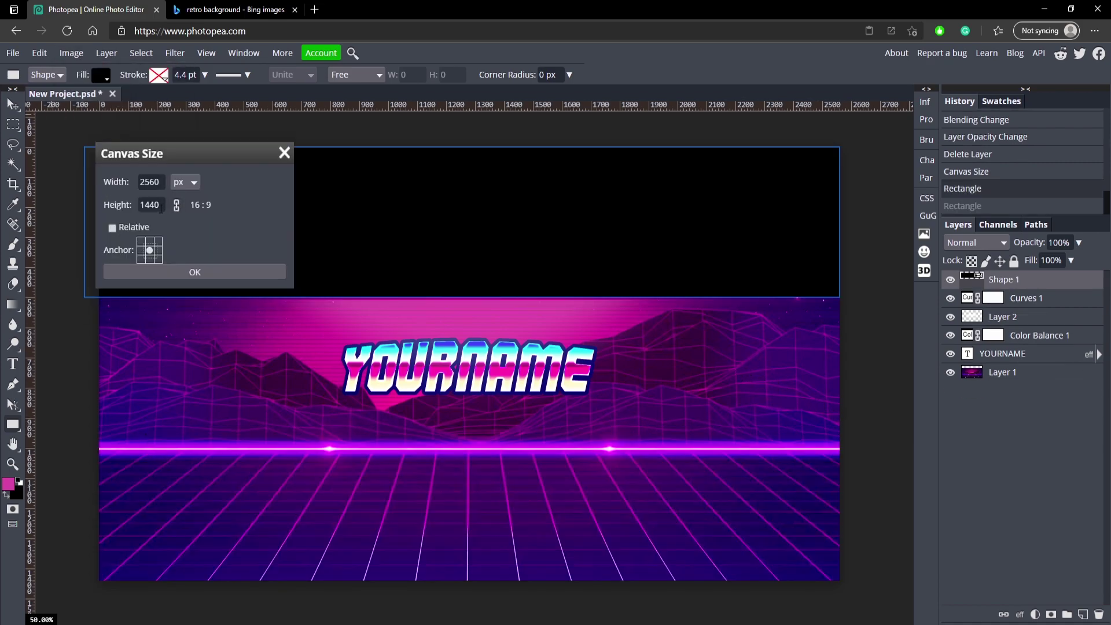
left_click(151, 205)
type("42")
left_click(210, 271)
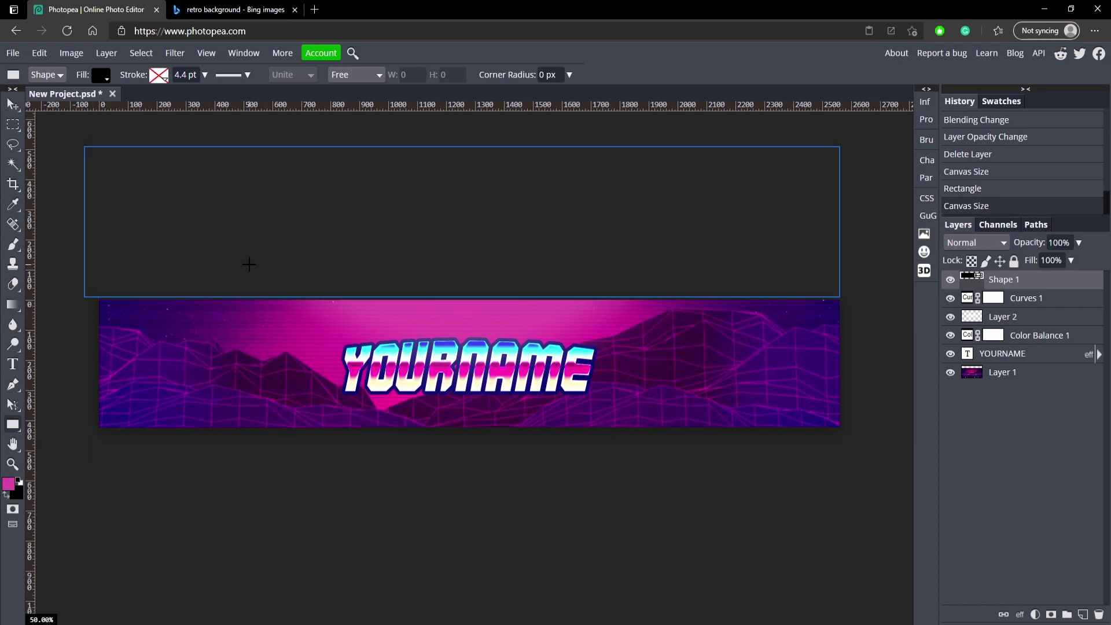
left_click_drag(73, 427, 839, 580)
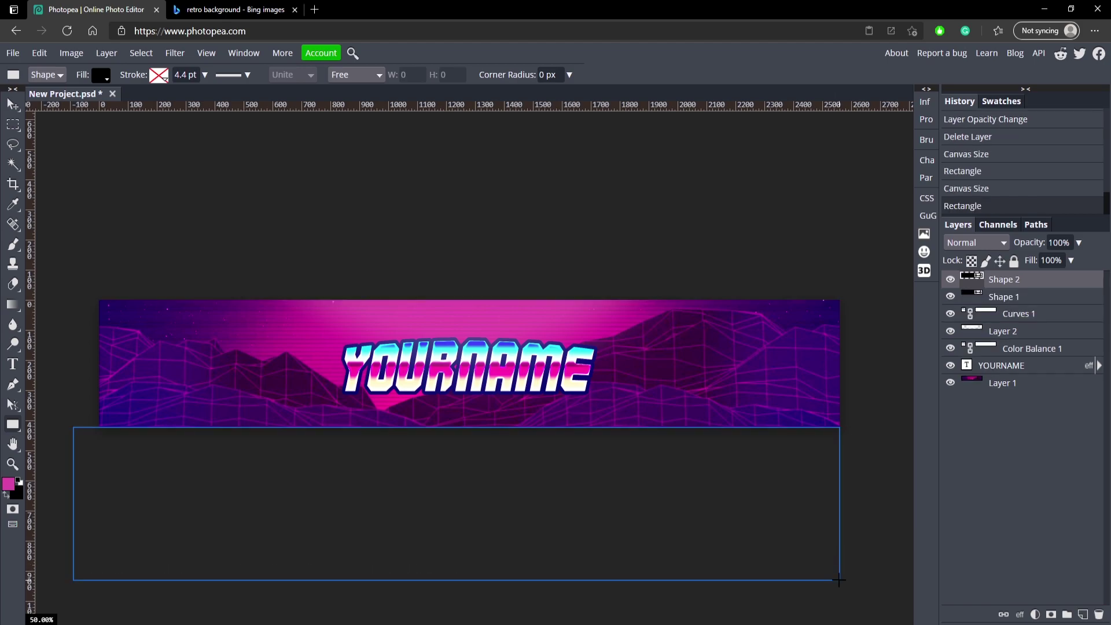
Step: Restore the 2560×1440 canvas, fit the bottom rectangle with Free Transform, then deselect
left_click(71, 53)
left_click(149, 179)
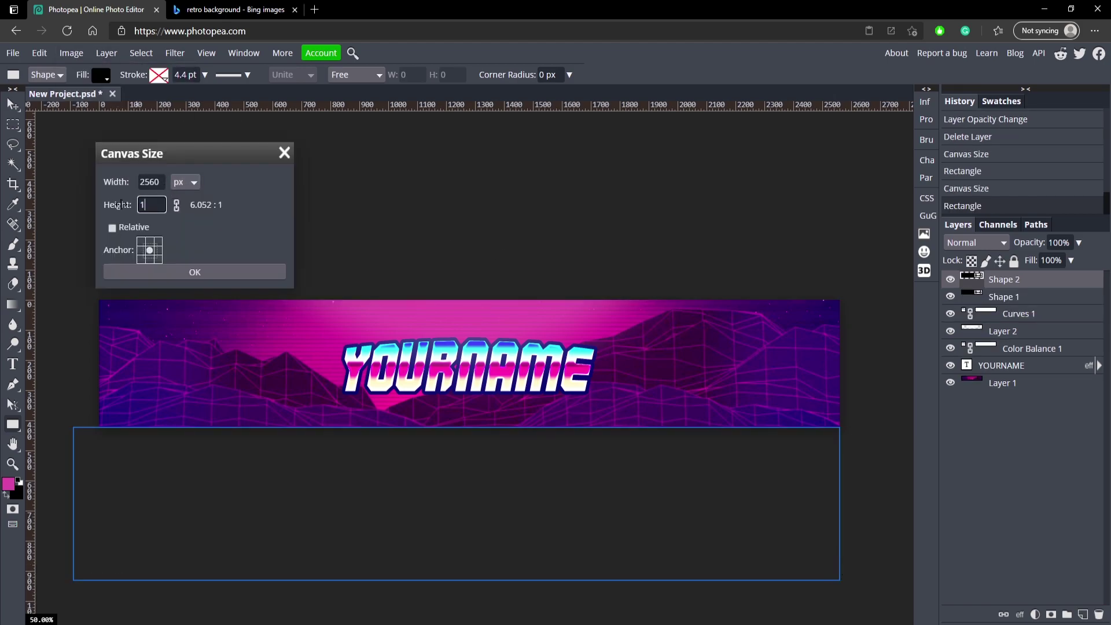
left_click(217, 271)
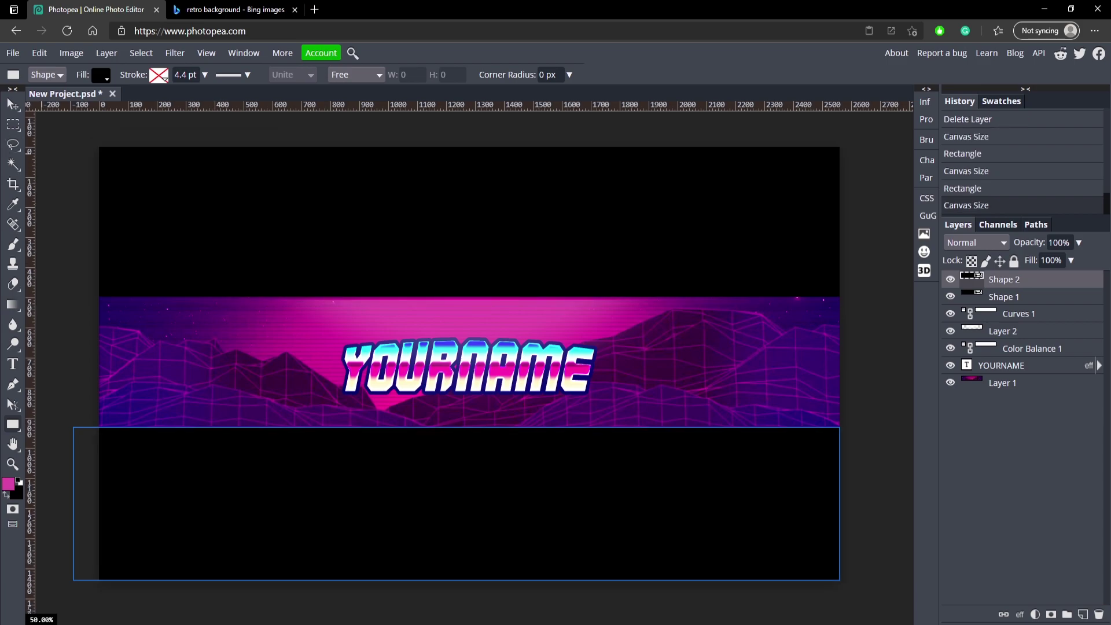
left_click(11, 104)
key("ctrl+t")
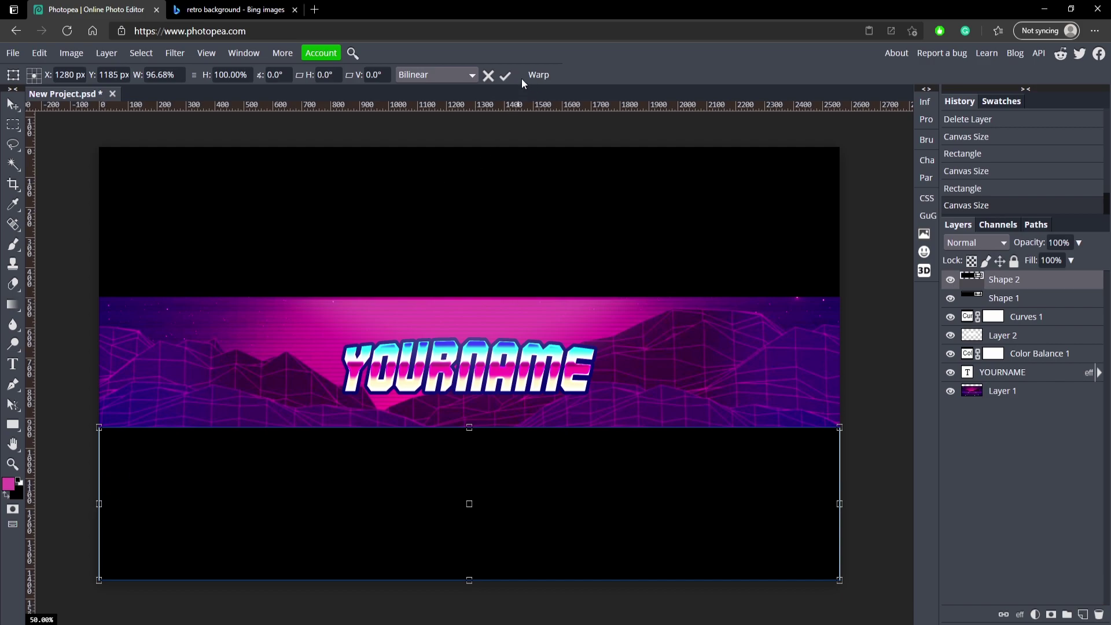
key("Return")
left_click(874, 291)
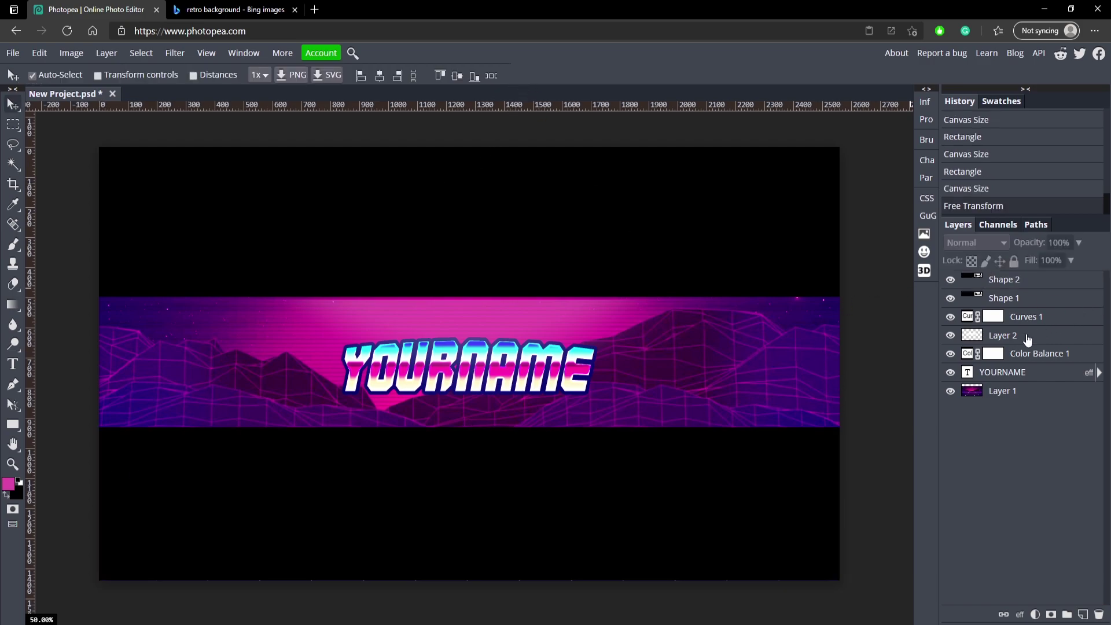